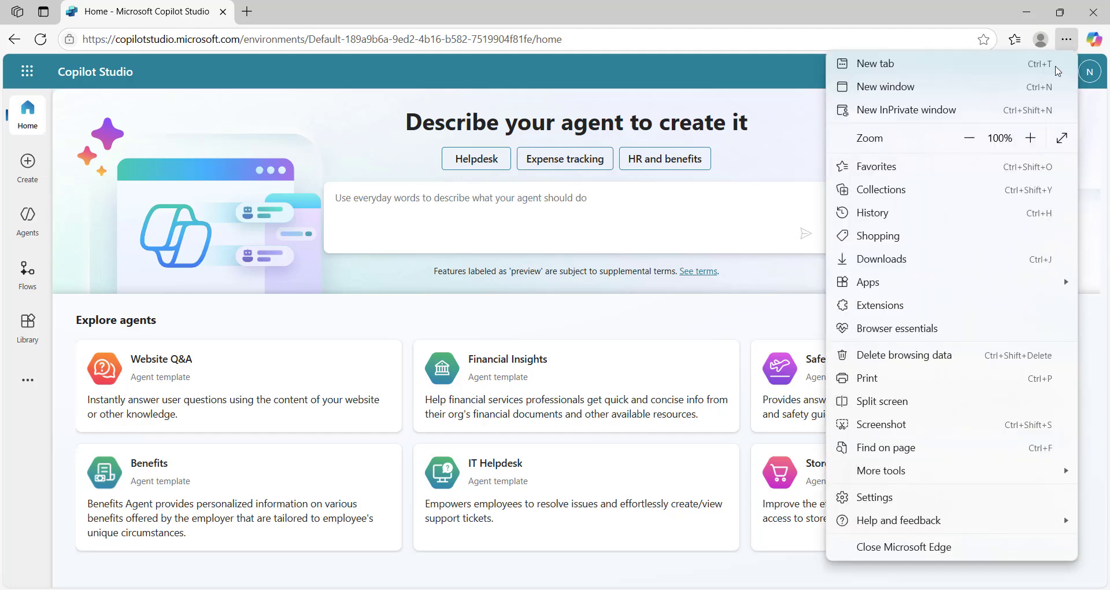
# Open an InPrivate window, load the Copilot Studio sign-up link, and solve the robot-check puzzle
pyautogui.click(896, 110)
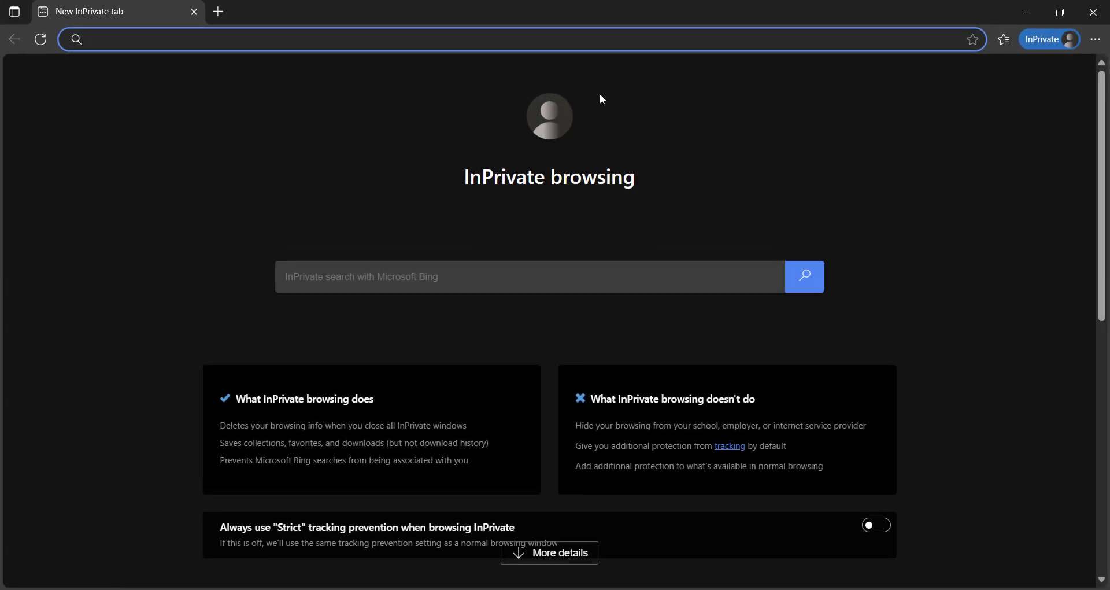
pyautogui.write('https://go.microsoft.com/fwlink/?LinkId=2107702')
pyautogui.press('Return')
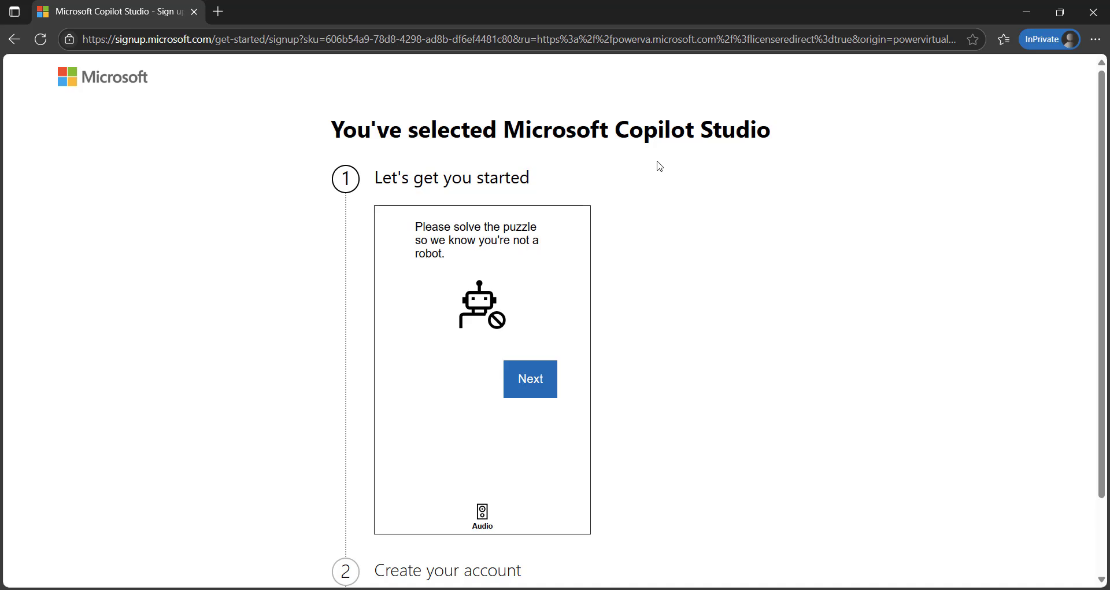
pyautogui.click(534, 388)
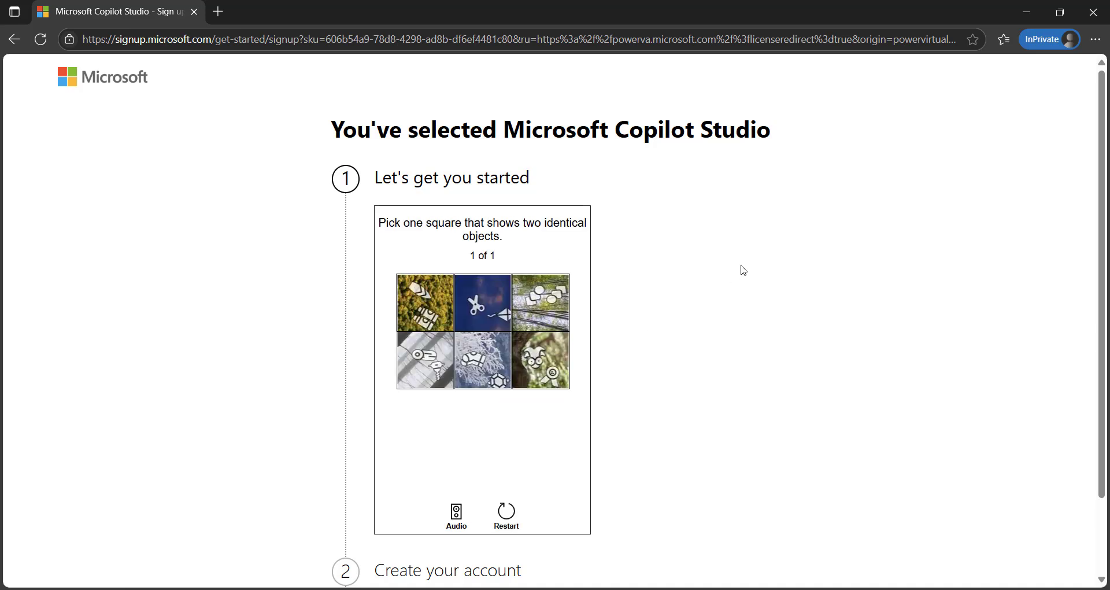
pyautogui.click(559, 321)
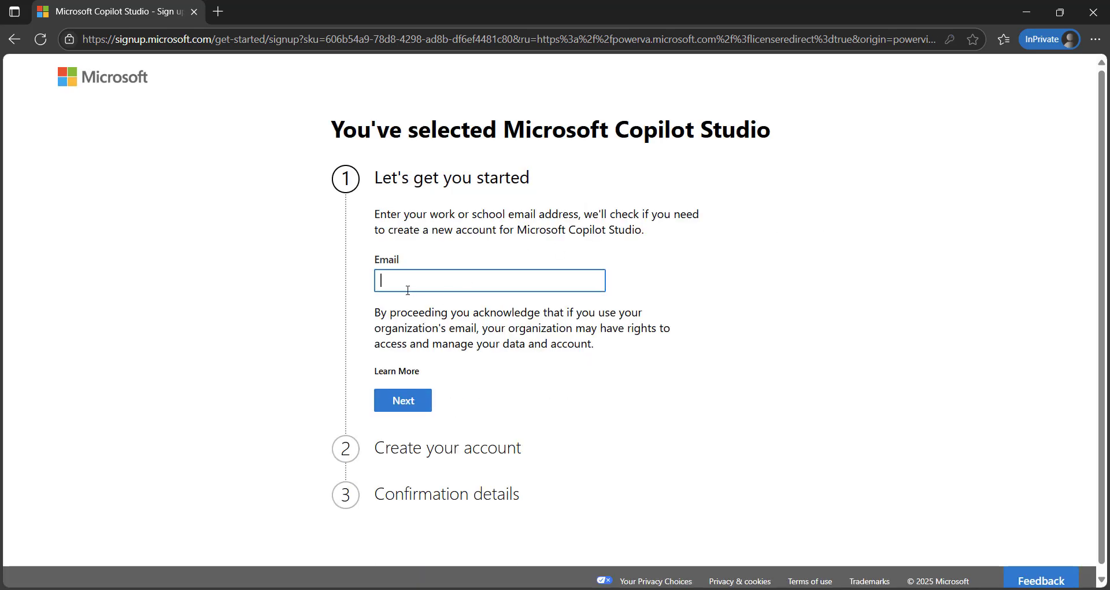
# Enter the work email address in the Email field and submit it to check for an account
pyautogui.write('np')
pyautogui.click(402, 312)
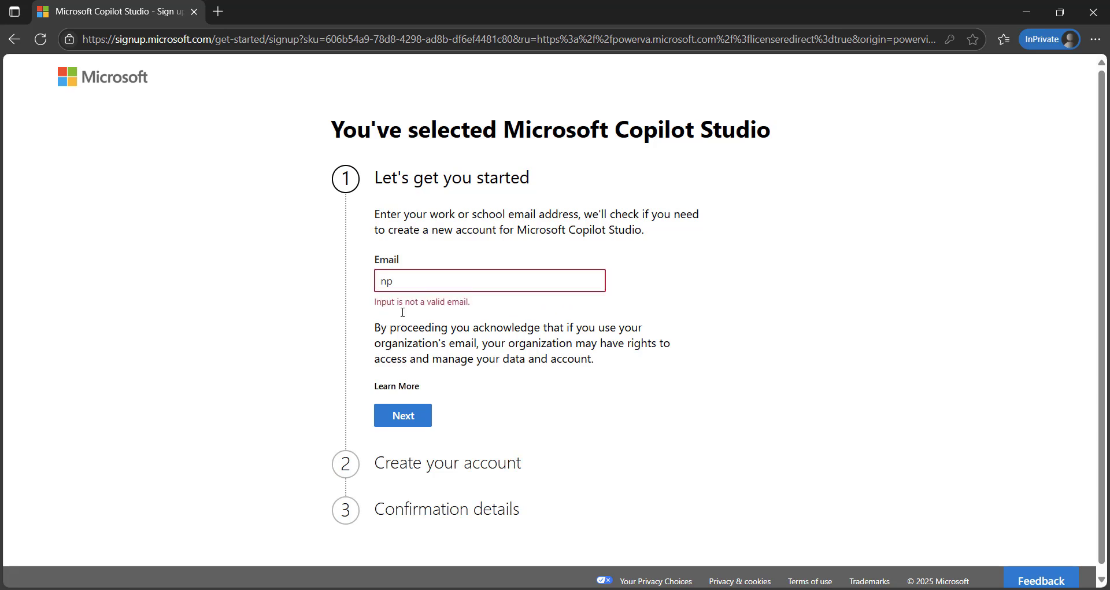
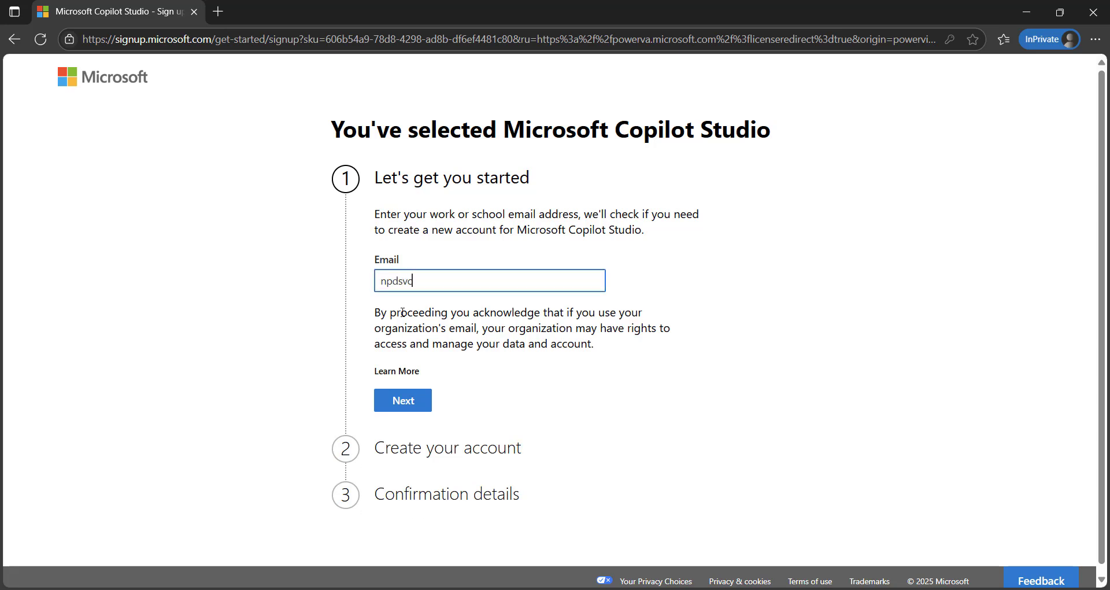
pyautogui.click(403, 400)
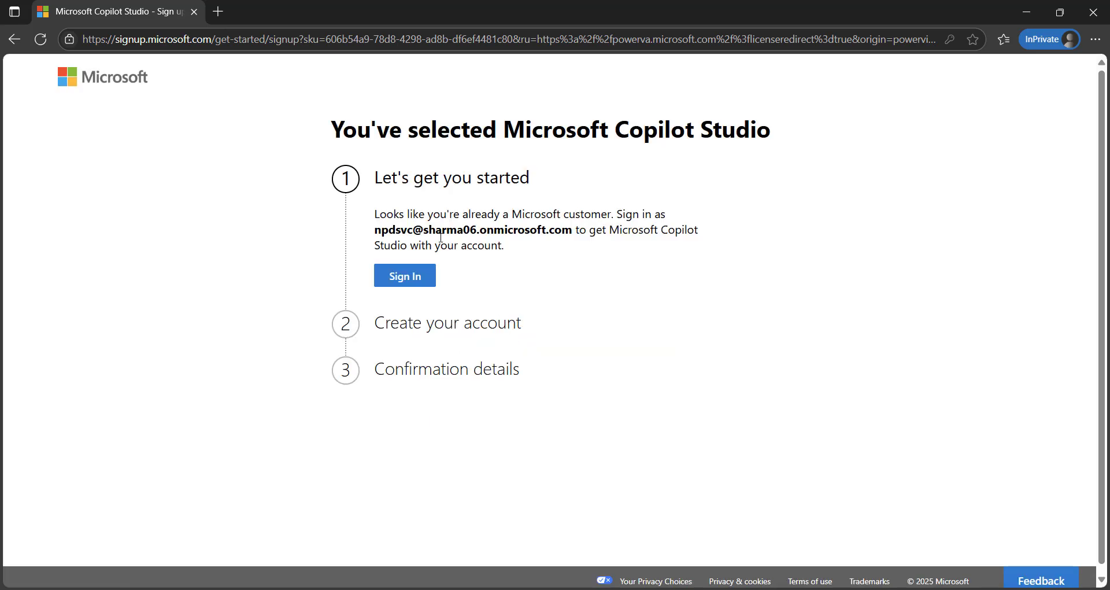
# Sign in with the account password and choose to stay signed in without asking again
pyautogui.click(410, 284)
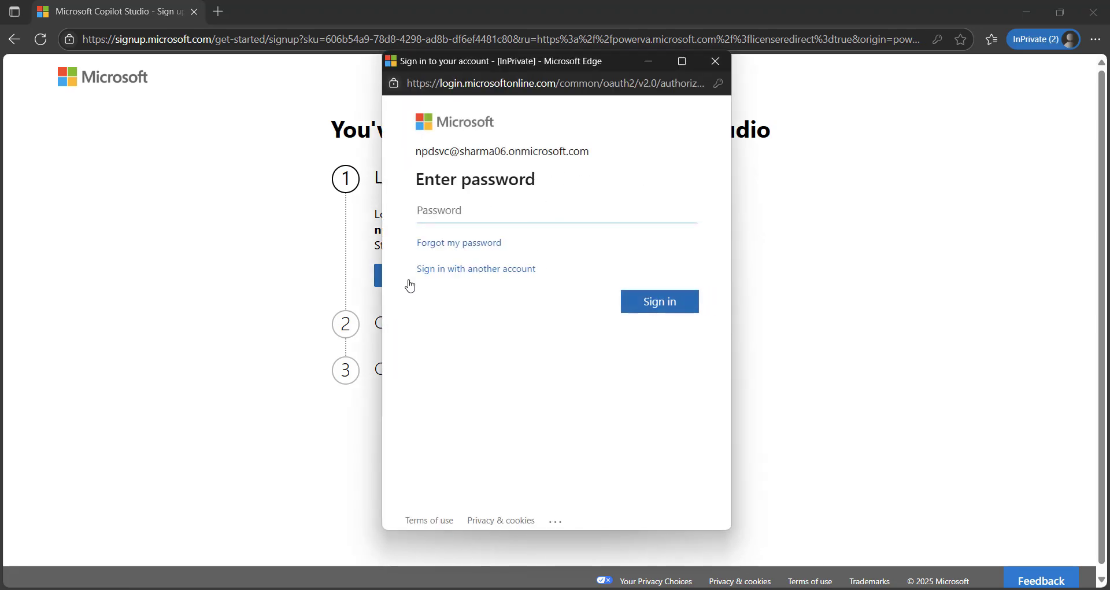
pyautogui.write('•••')
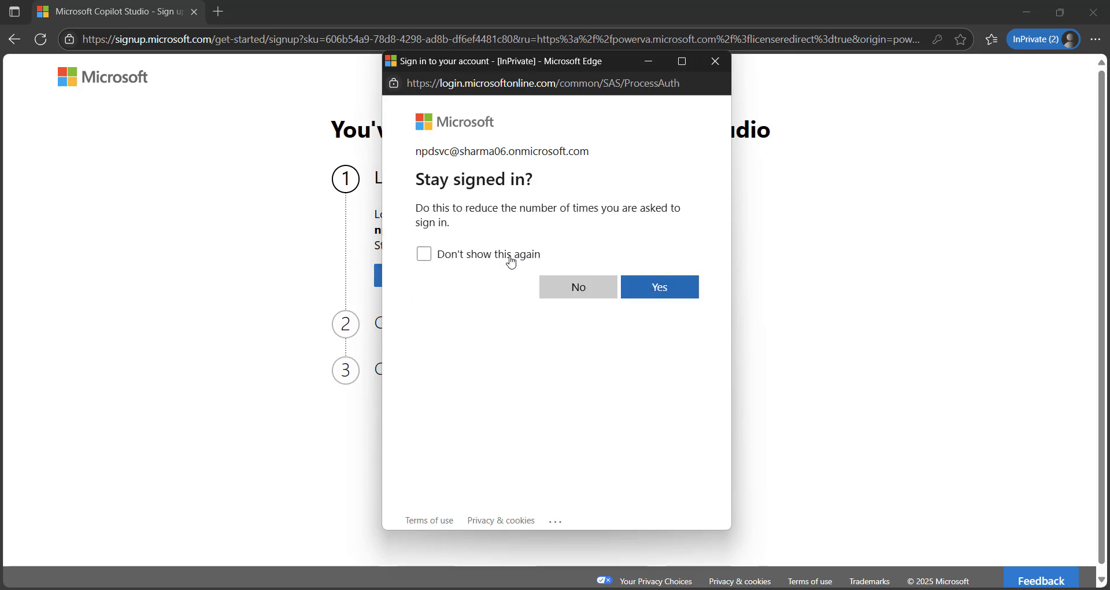
pyautogui.click(510, 256)
pyautogui.click(673, 294)
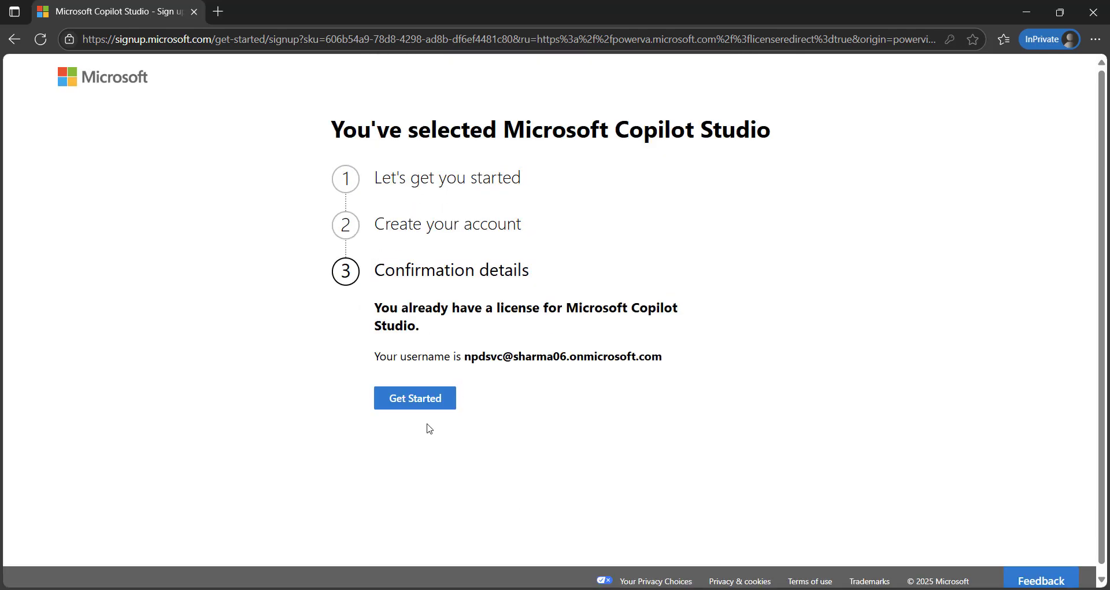
# Get Started into Copilot Studio in a new tab, then page through and close the welcome tour
pyautogui.click(408, 399)
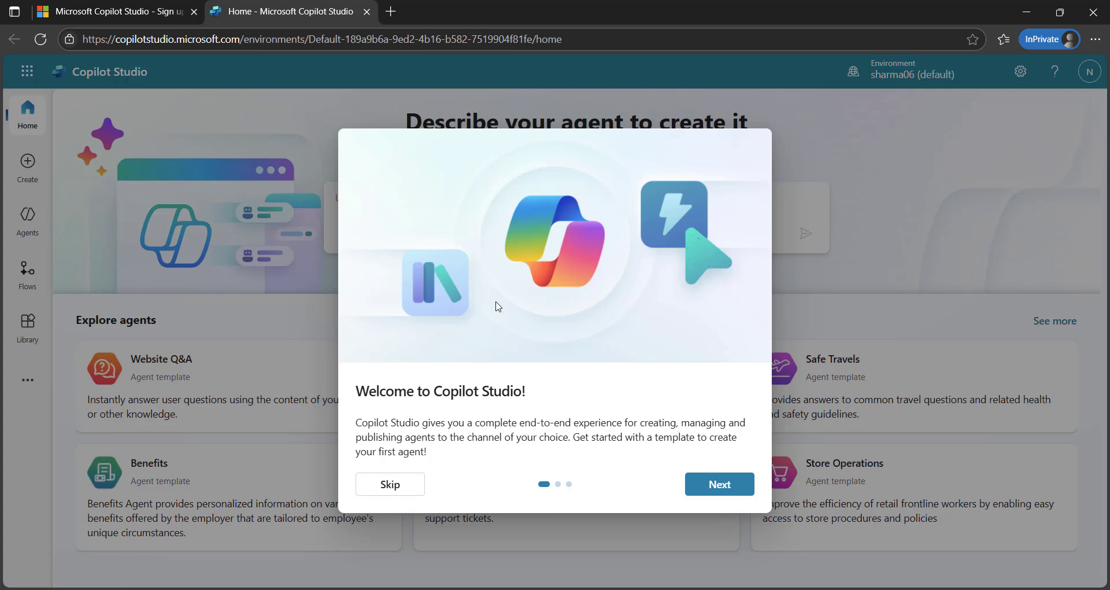
pyautogui.click(741, 496)
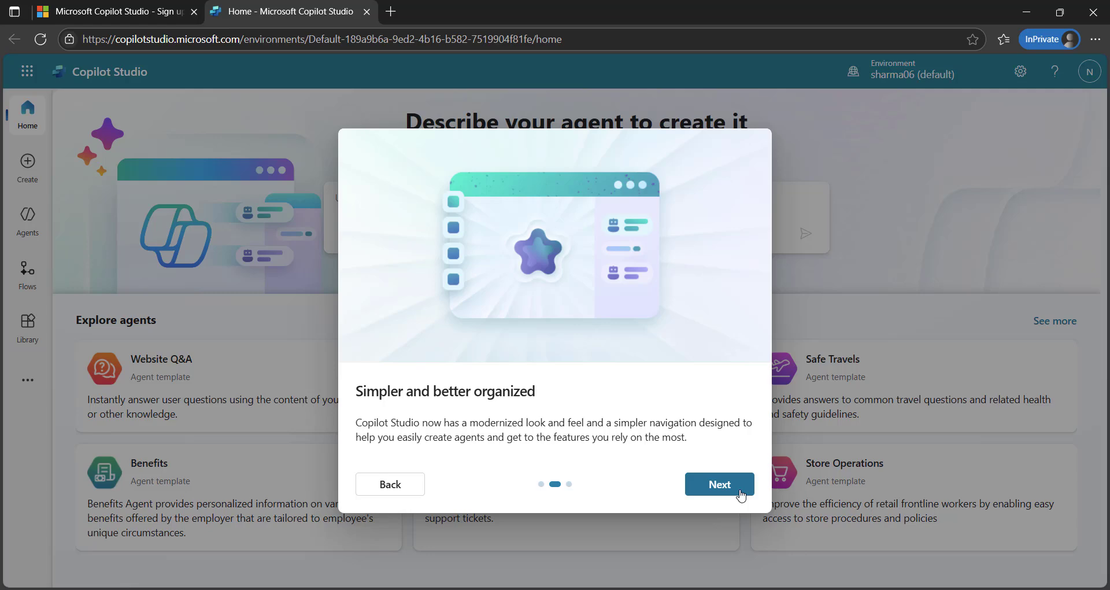
pyautogui.click(741, 495)
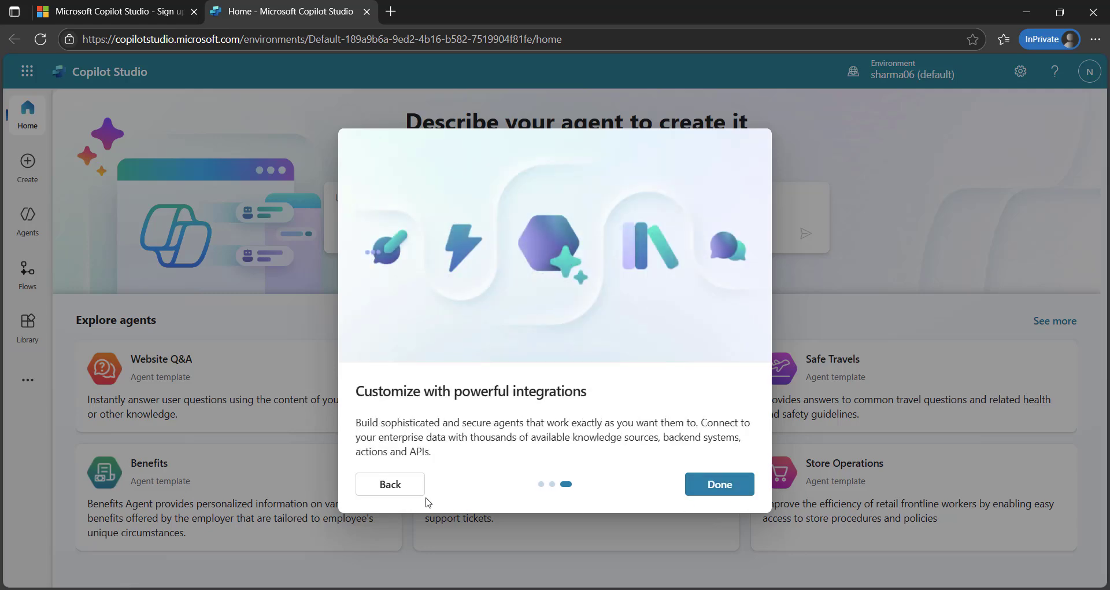
pyautogui.click(703, 488)
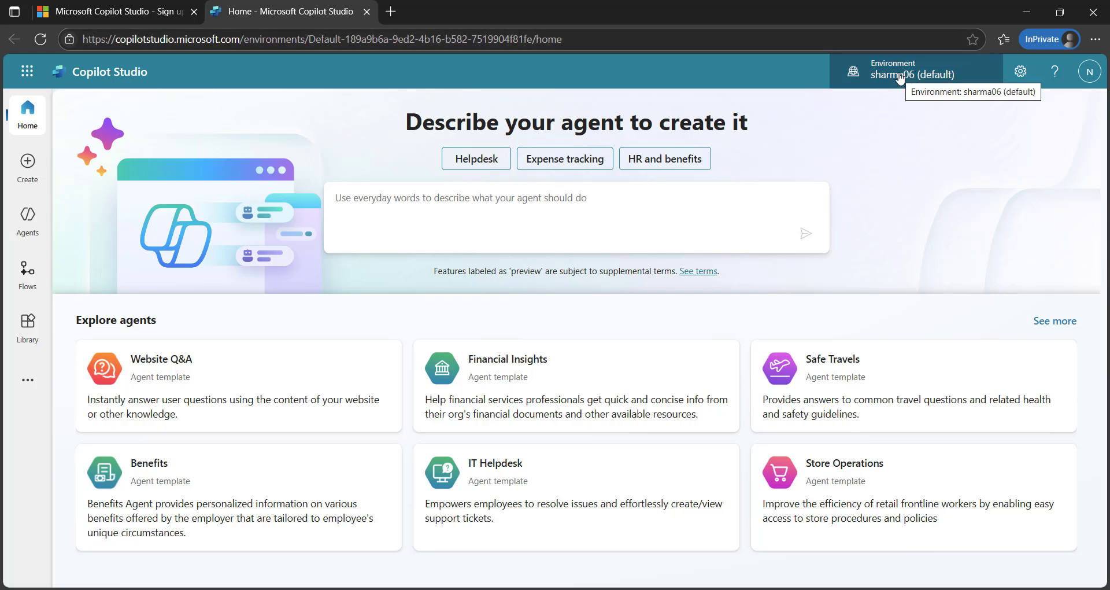
# Pick DS TechMirror from the header's environment list
pyautogui.click(900, 78)
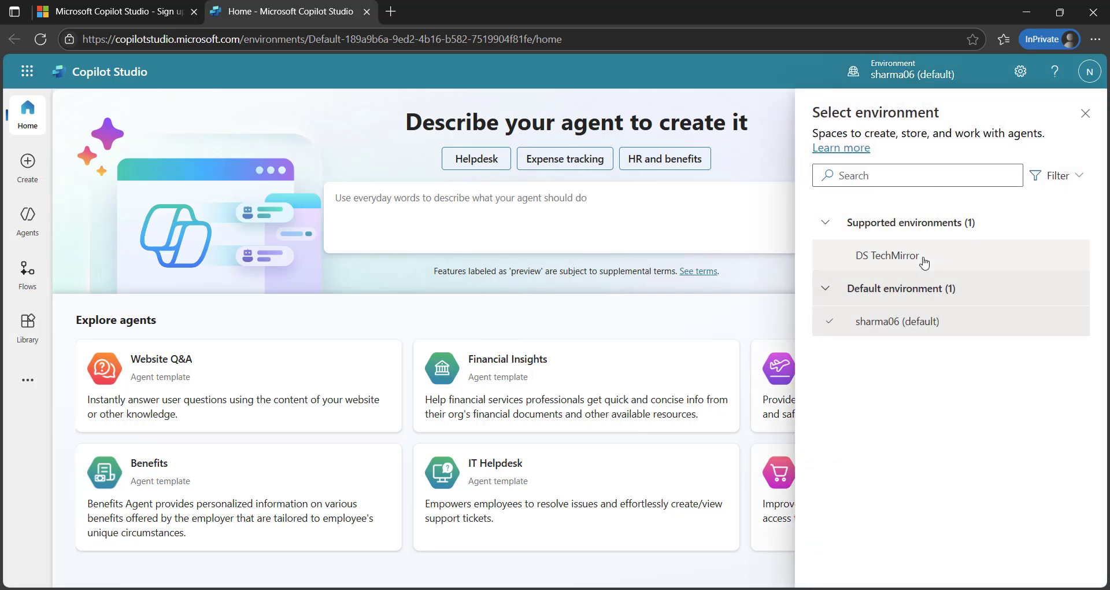
pyautogui.click(921, 261)
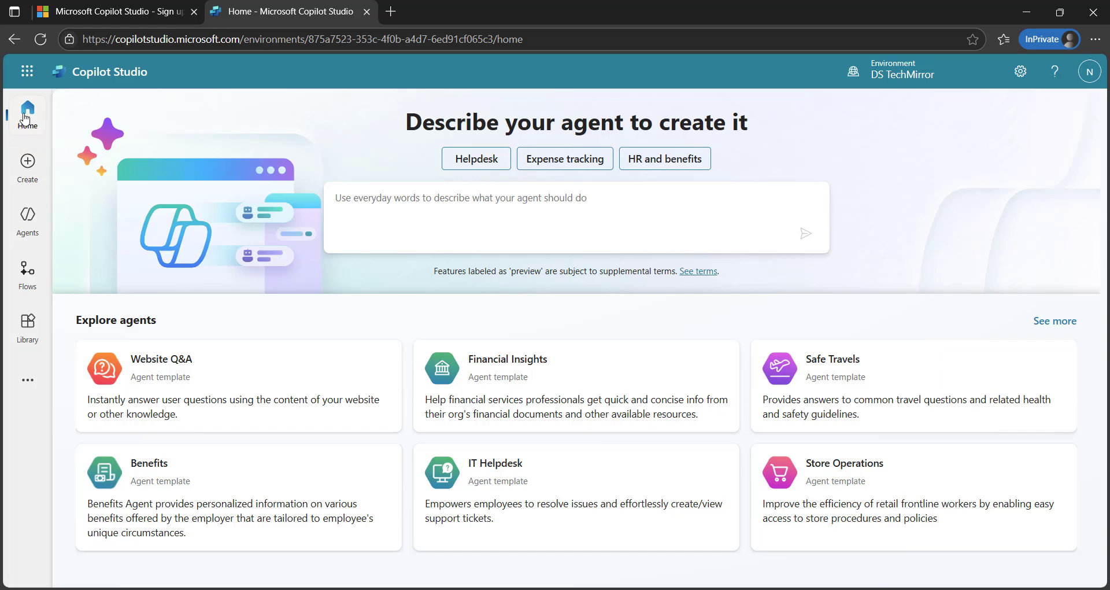
# Browse the agent templates on the Create page, then go to the Agents list
pyautogui.click(31, 165)
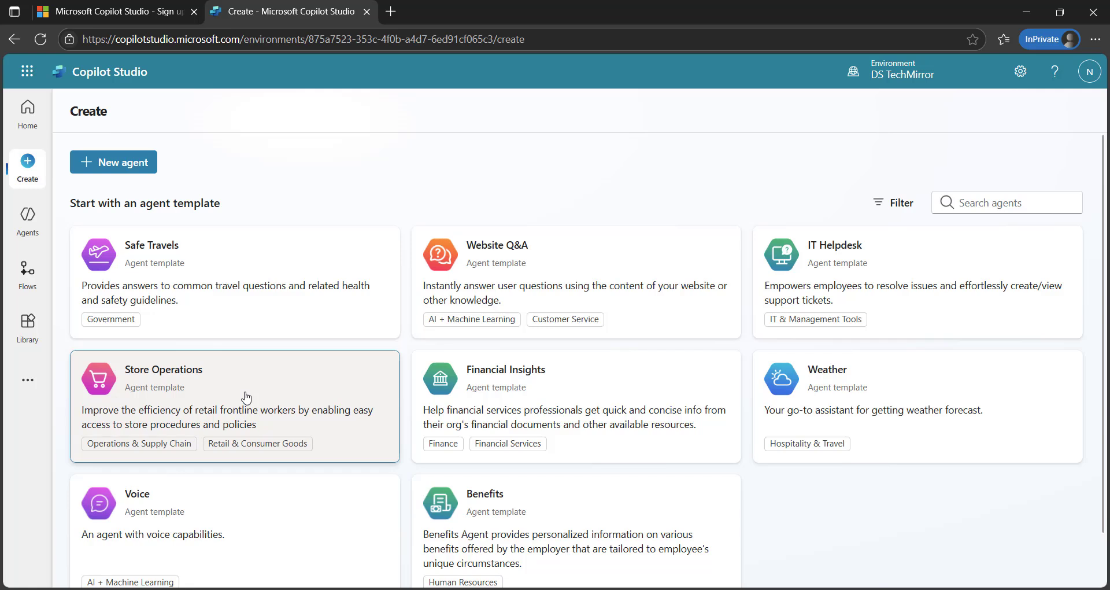
pyautogui.scroll(-2, 246, 398)
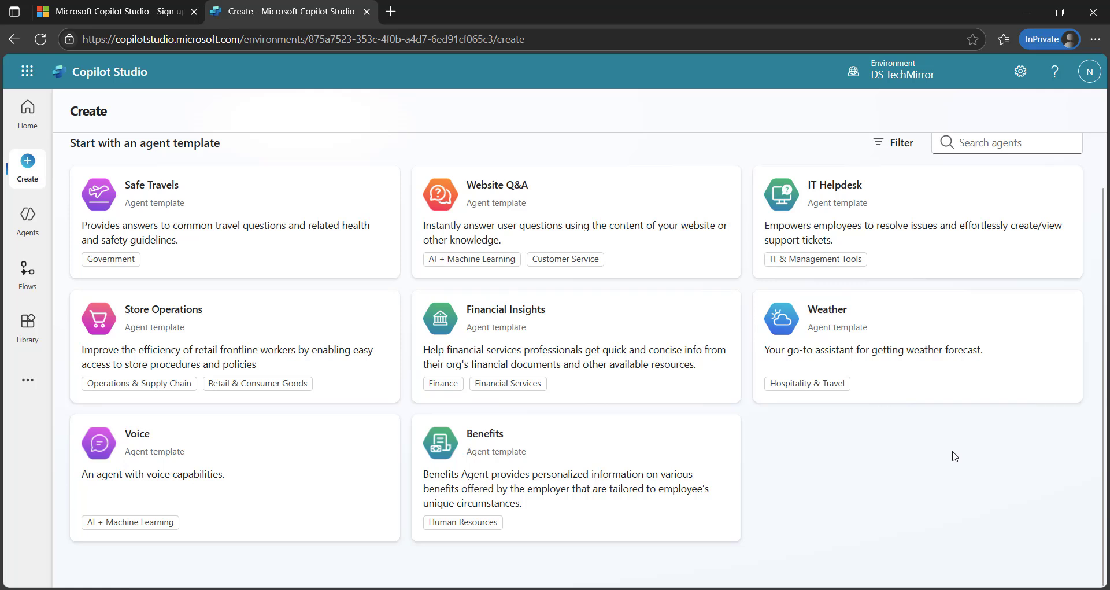
pyautogui.scroll(1, 792, 478)
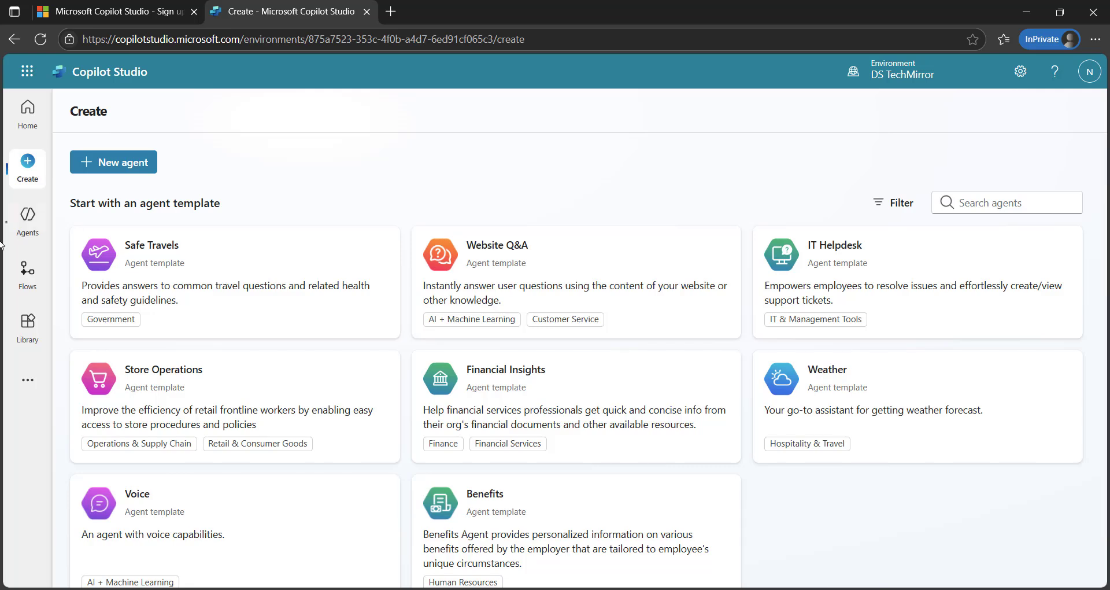
pyautogui.click(27, 219)
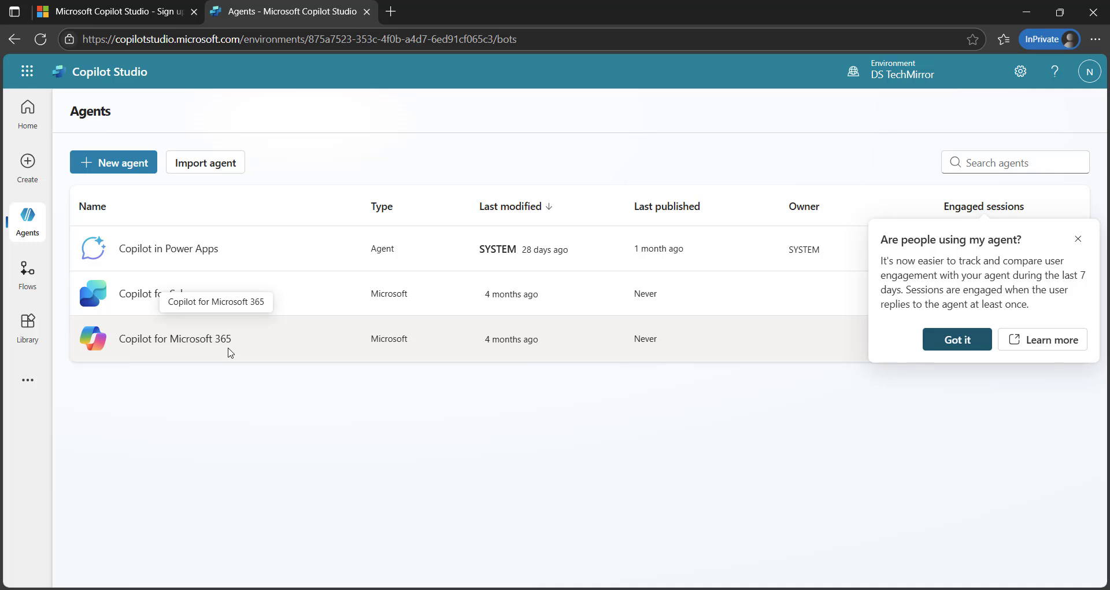
# Dismiss the agent engagement tip and choose Import agent to reach Solutions
pyautogui.click(1079, 239)
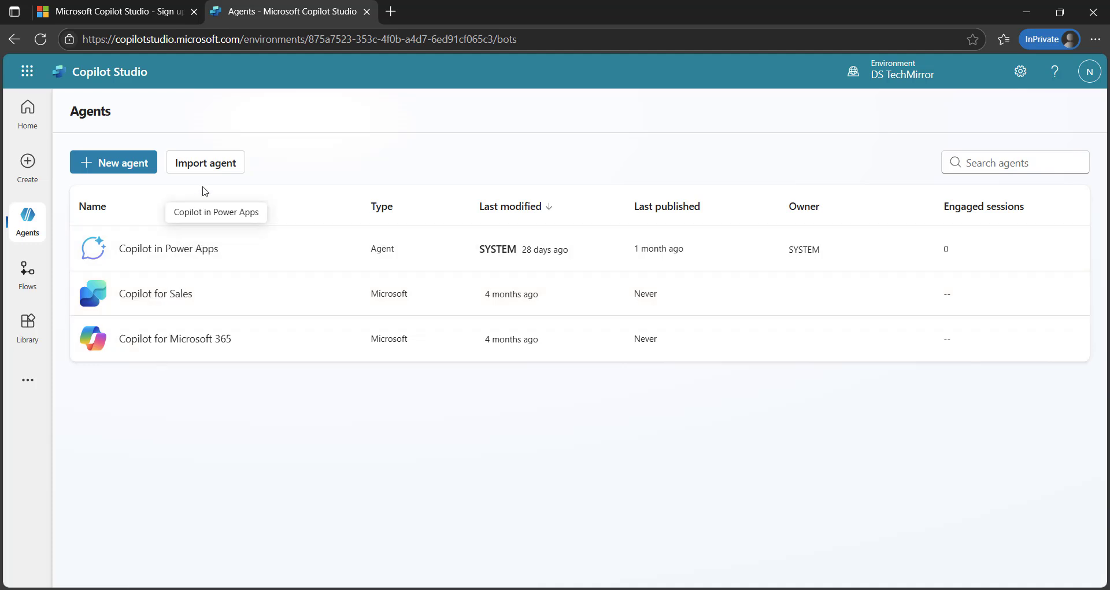
pyautogui.click(218, 173)
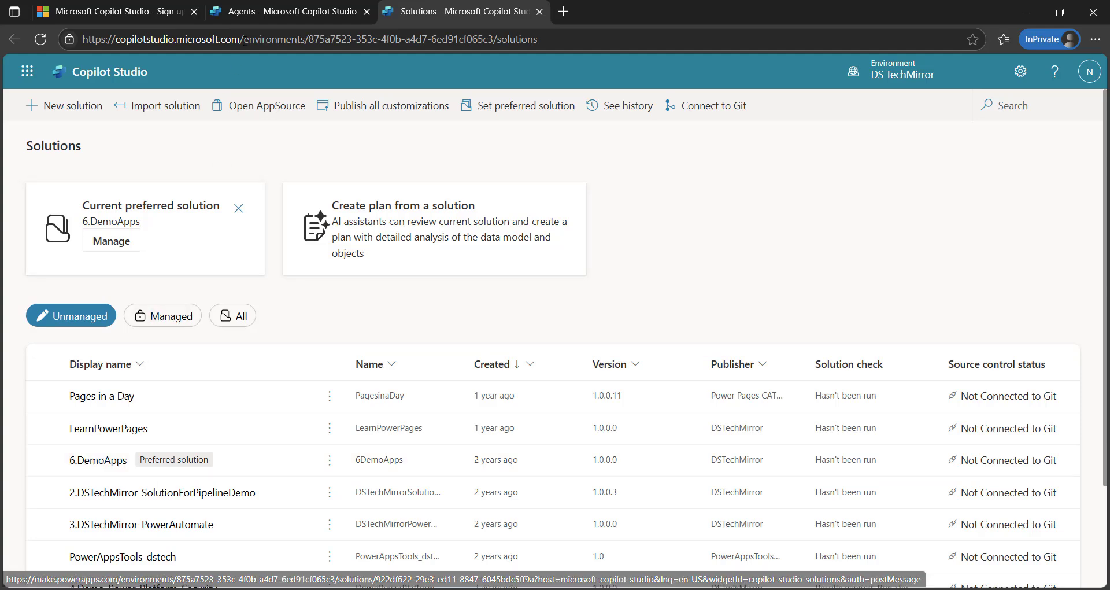
# Return to the Solutions tab, select the 6.DemoApps row and open its contents
pyautogui.click(250, 15)
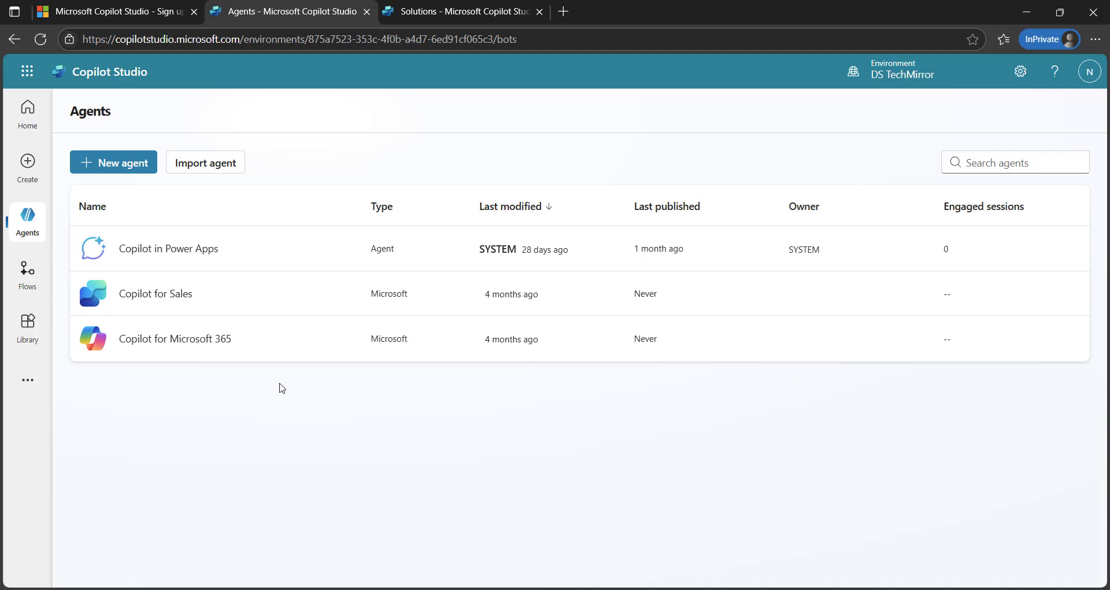
pyautogui.click(418, 17)
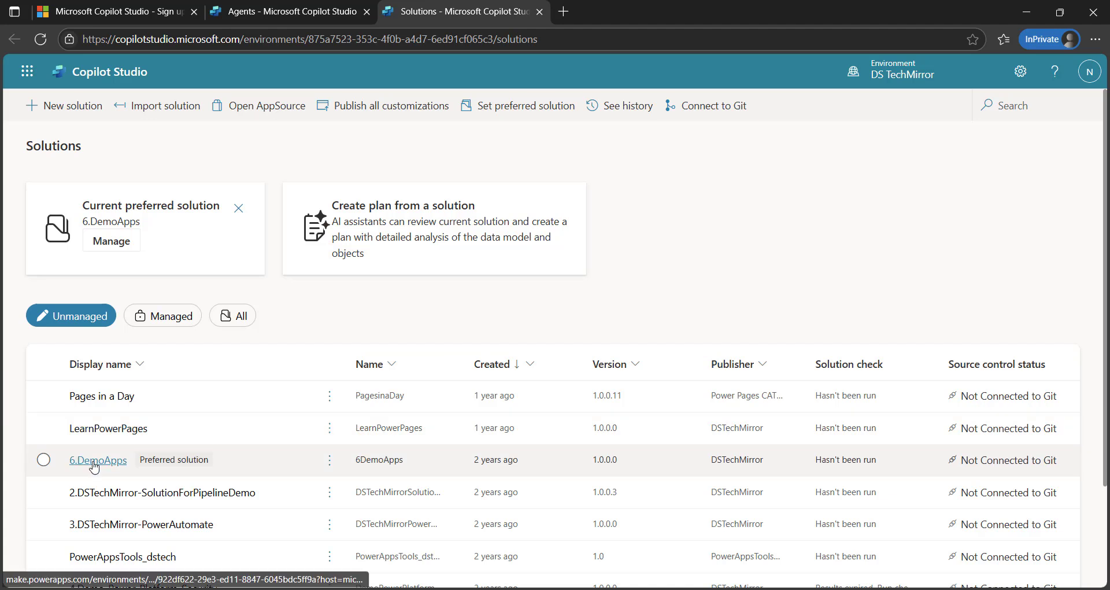
pyautogui.click(92, 463)
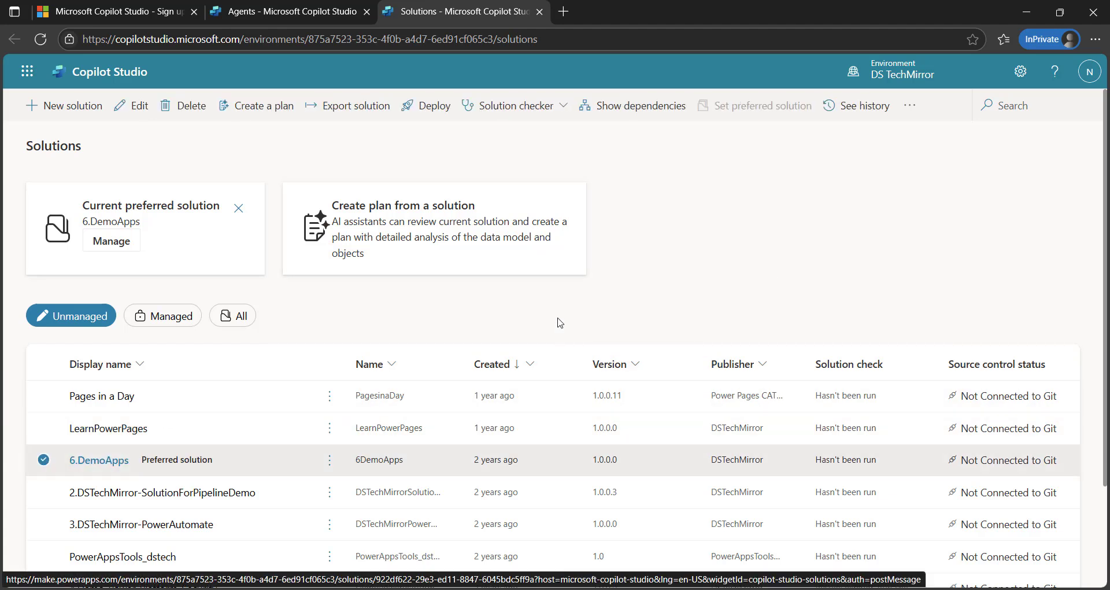
pyautogui.click(95, 460)
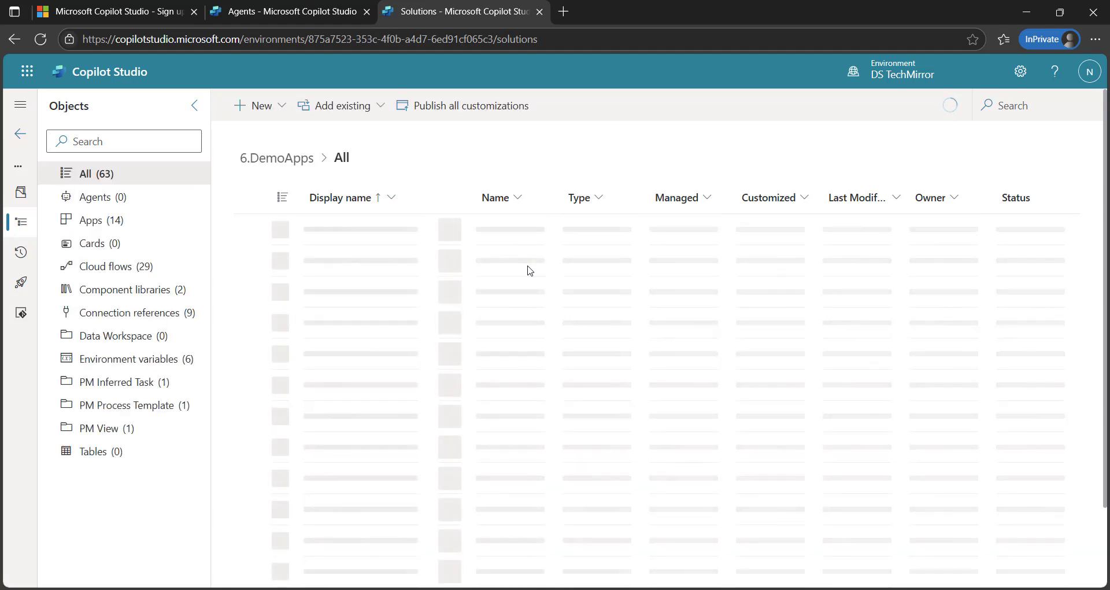
# Check the add-existing options, visit the empty Agent flows page, then switch to PowerPoint's slide 48
pyautogui.click(377, 110)
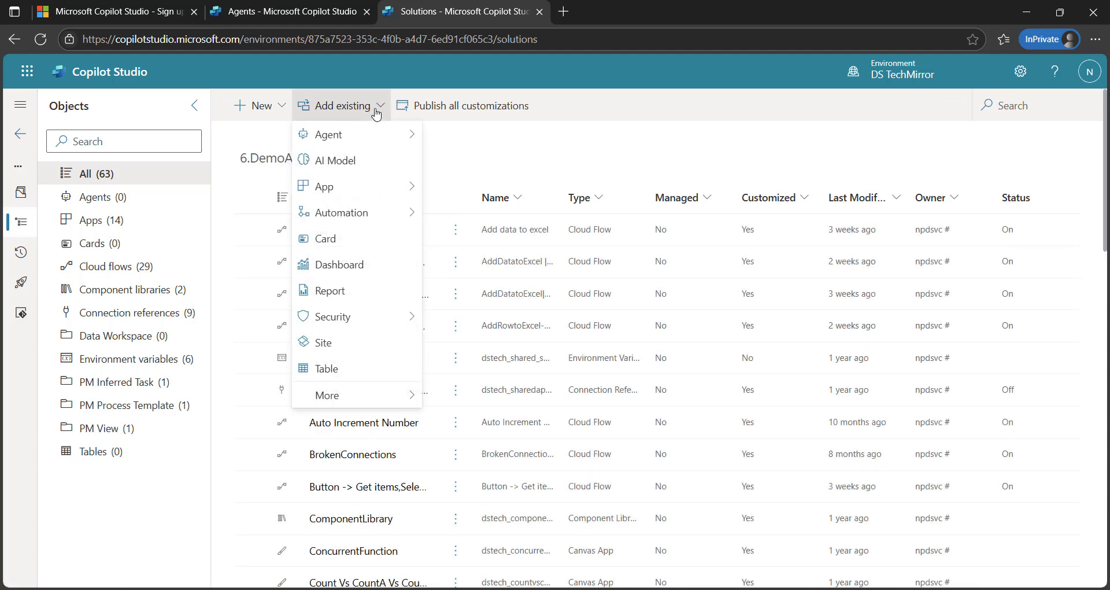
pyautogui.moveTo(377, 136)
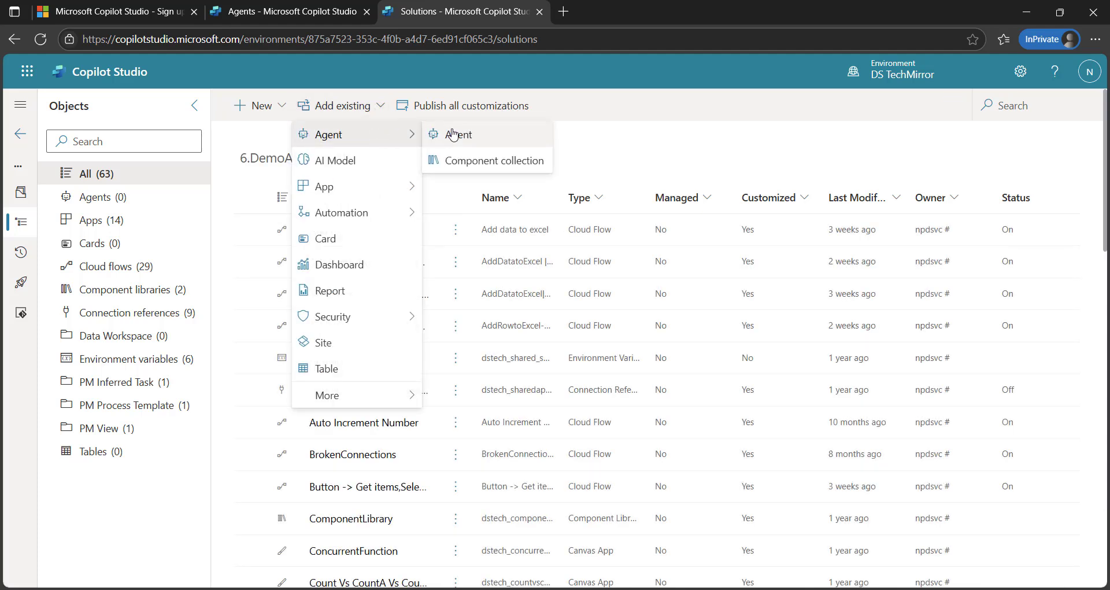
pyautogui.click(335, 12)
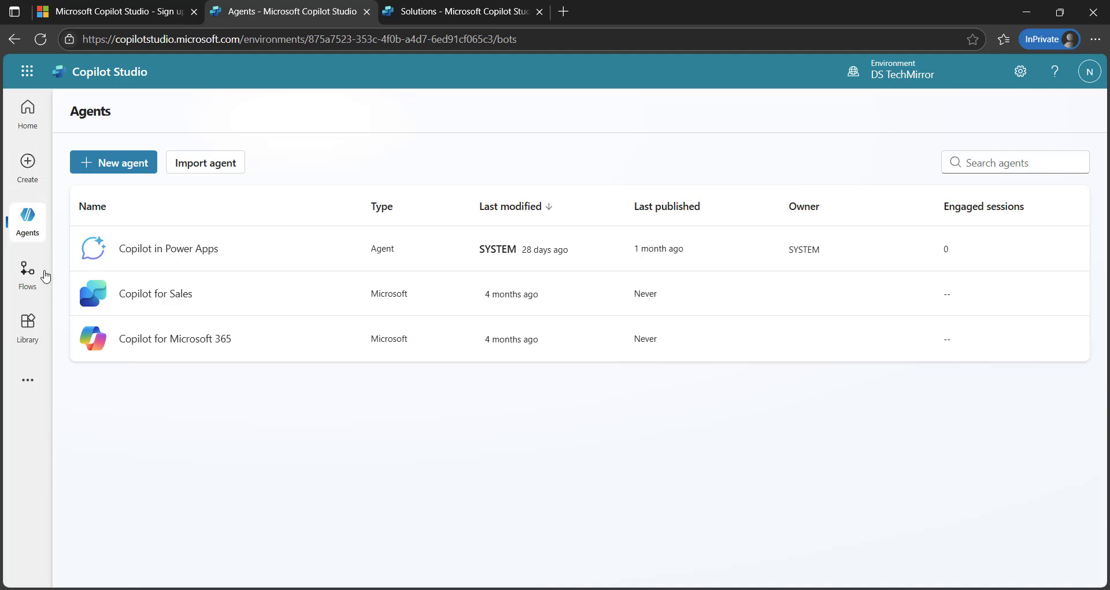
pyautogui.click(46, 277)
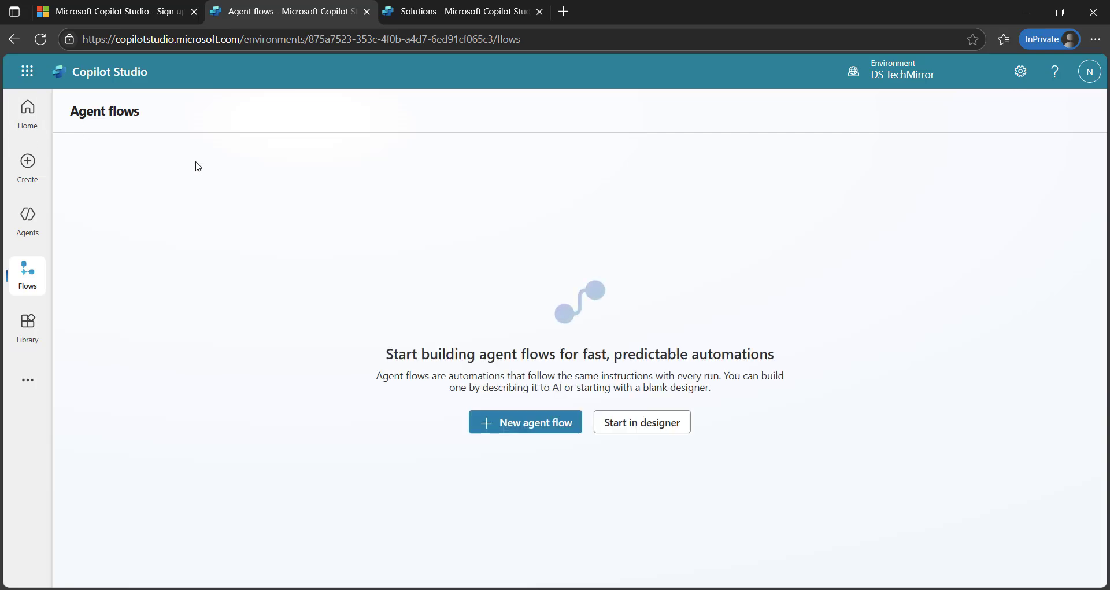
pyautogui.hotkey('alt', 'Tab')
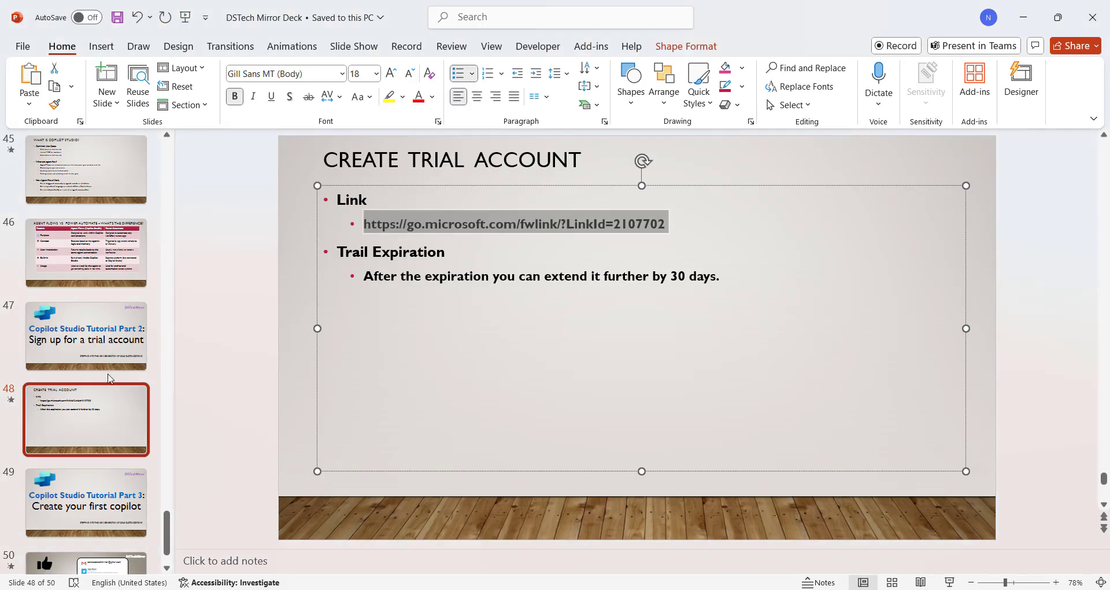
# View slides 44 and 45 on Copilot Studio agents and agent flows, then switch back to the browser
pyautogui.scroll(1, 109, 374)
pyautogui.scroll(2, 108, 379)
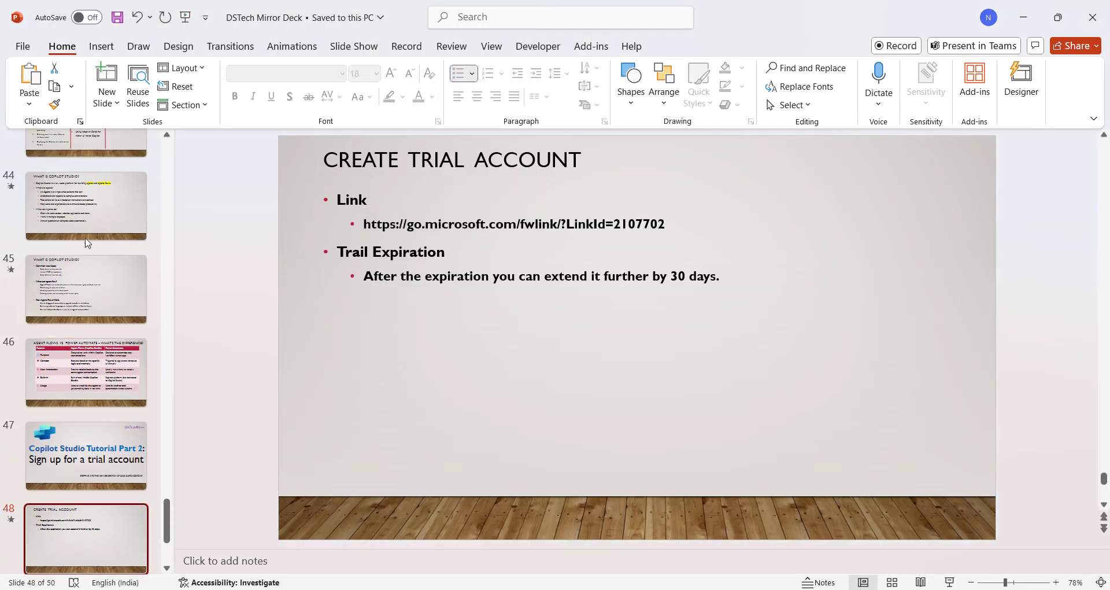
pyautogui.click(95, 211)
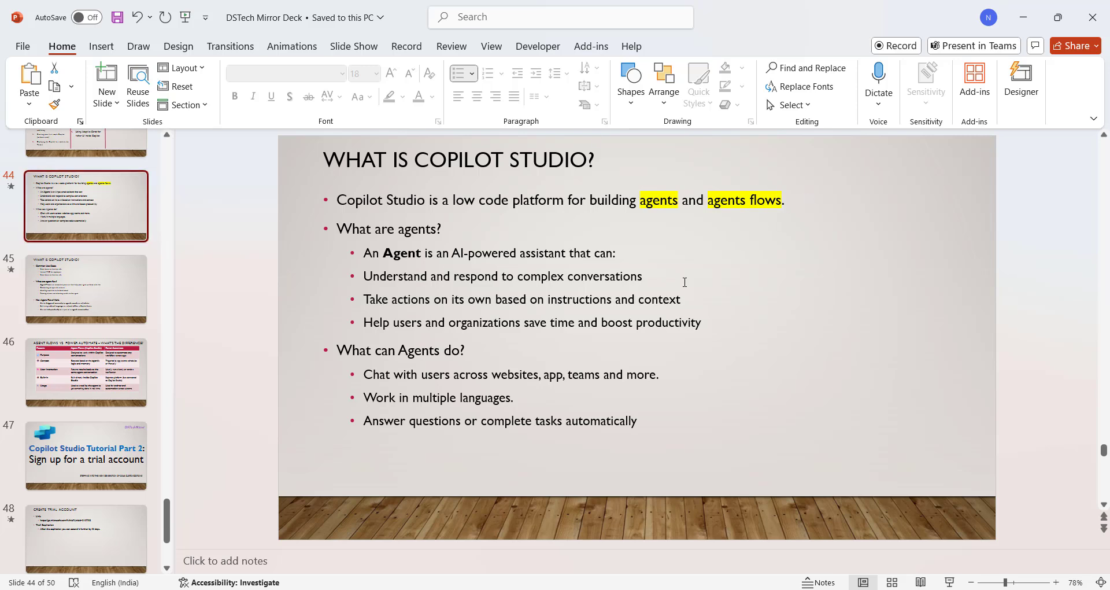
pyautogui.click(115, 282)
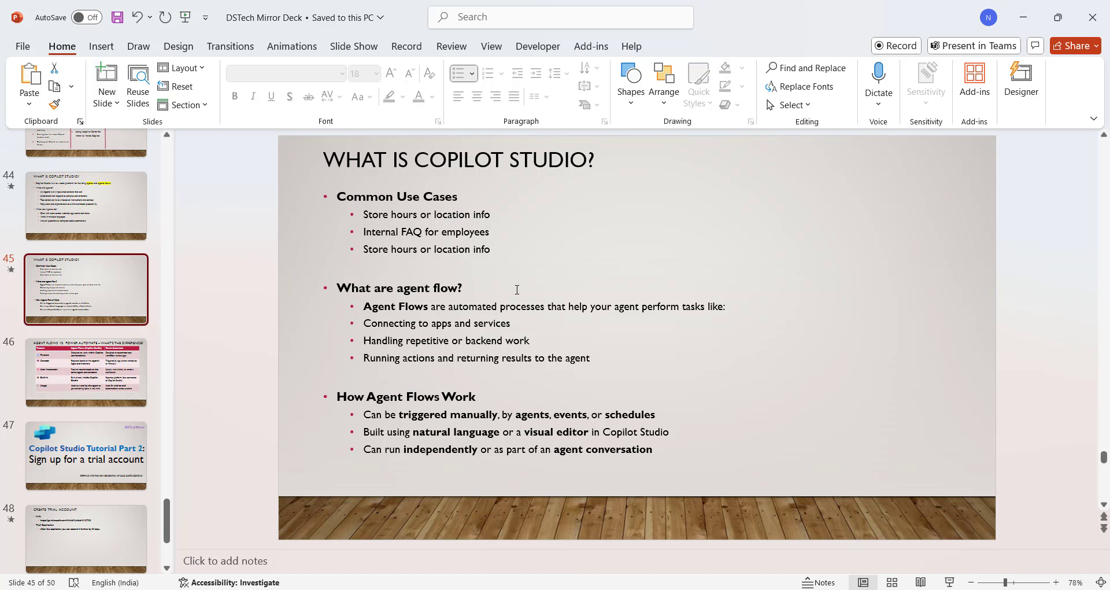
pyautogui.hotkey('alt', 'Tab')
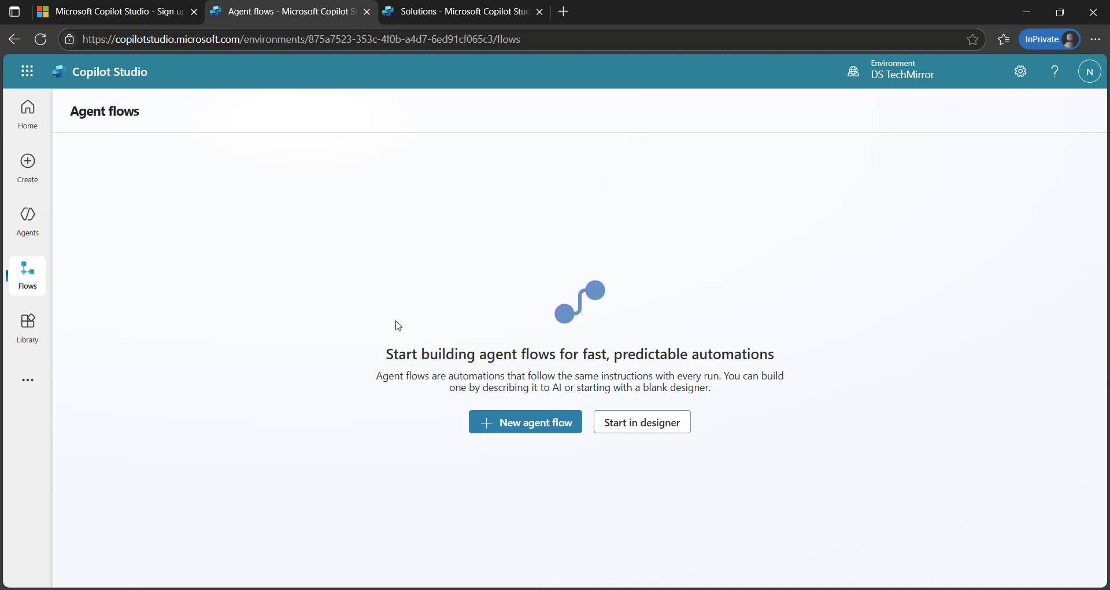
# Begin a new agent flow, return to the Agent flows overview, and open a blank flow in the designer
pyautogui.click(510, 427)
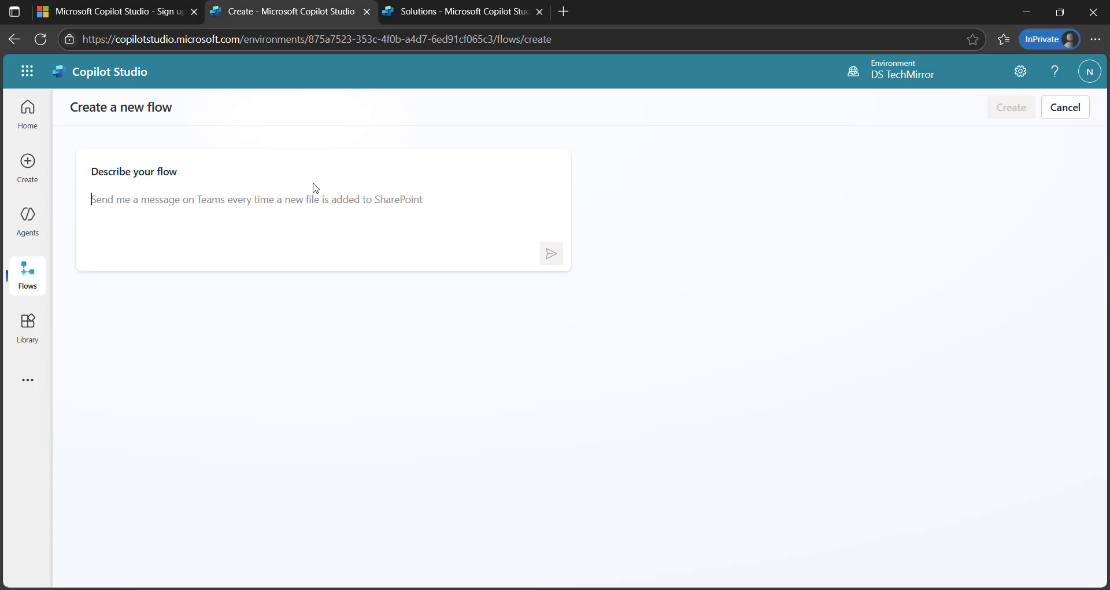
pyautogui.click(26, 277)
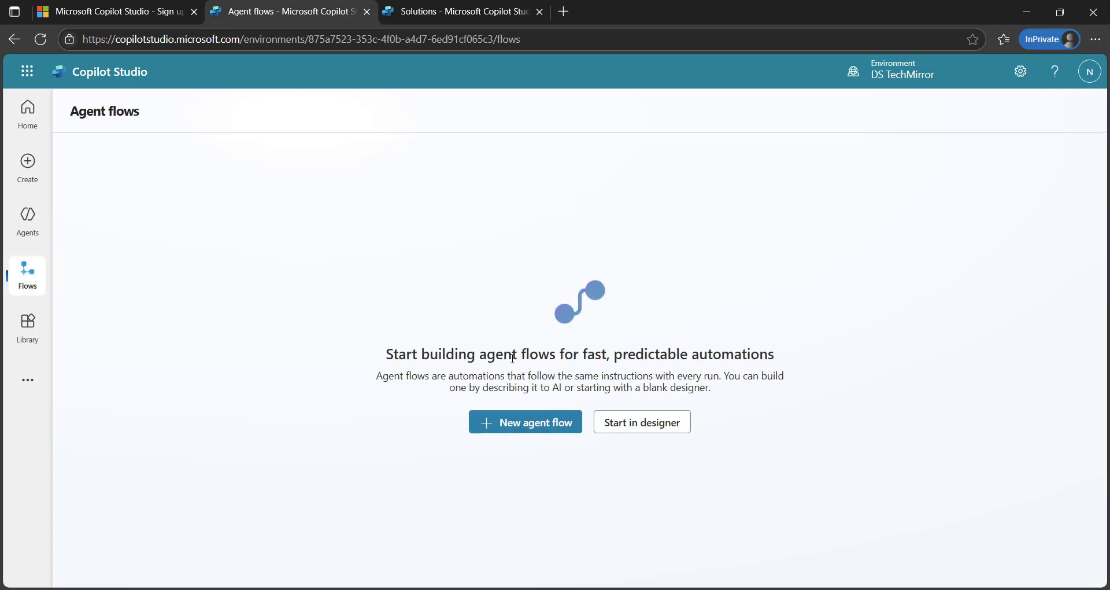
pyautogui.click(632, 431)
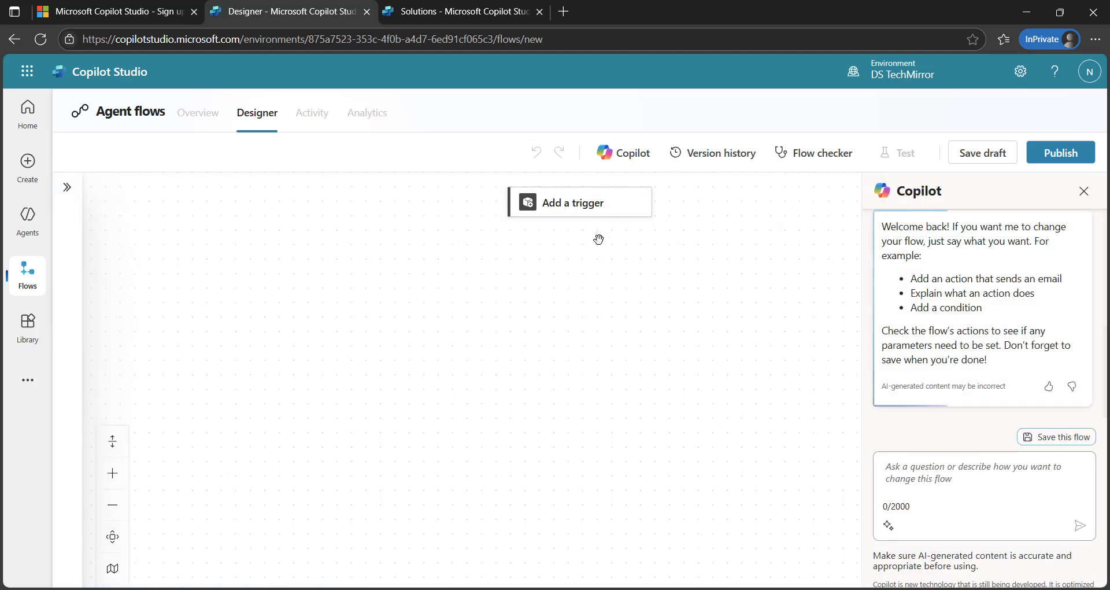
# Add the SharePoint 'When an item is deleted' trigger, collapse its panel, and bring up the next-action list
pyautogui.click(597, 206)
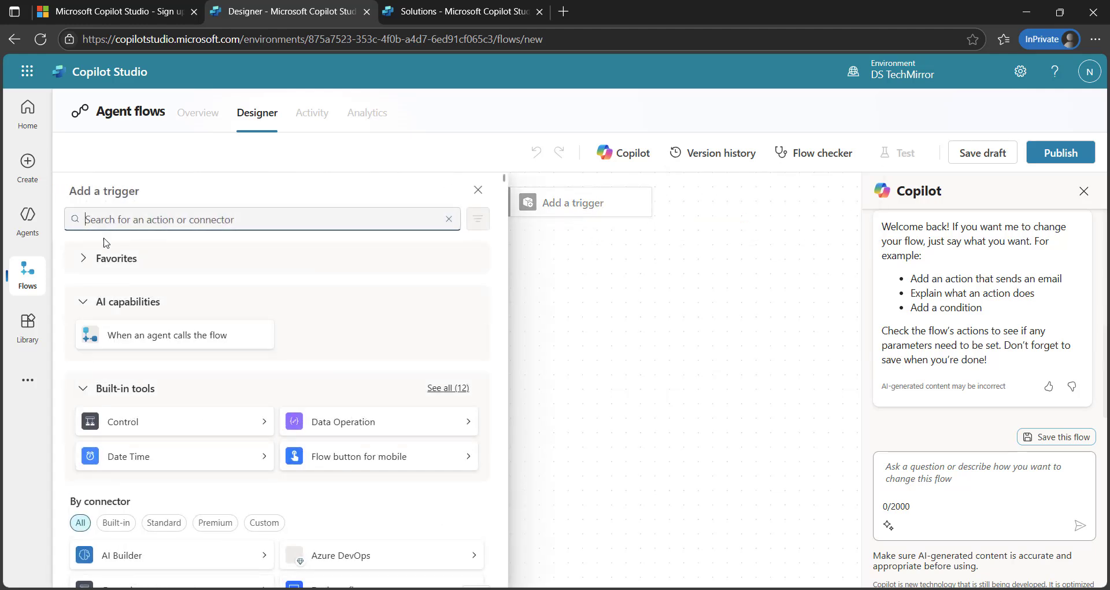
pyautogui.scroll(-3, 169, 448)
pyautogui.scroll(-1, 169, 449)
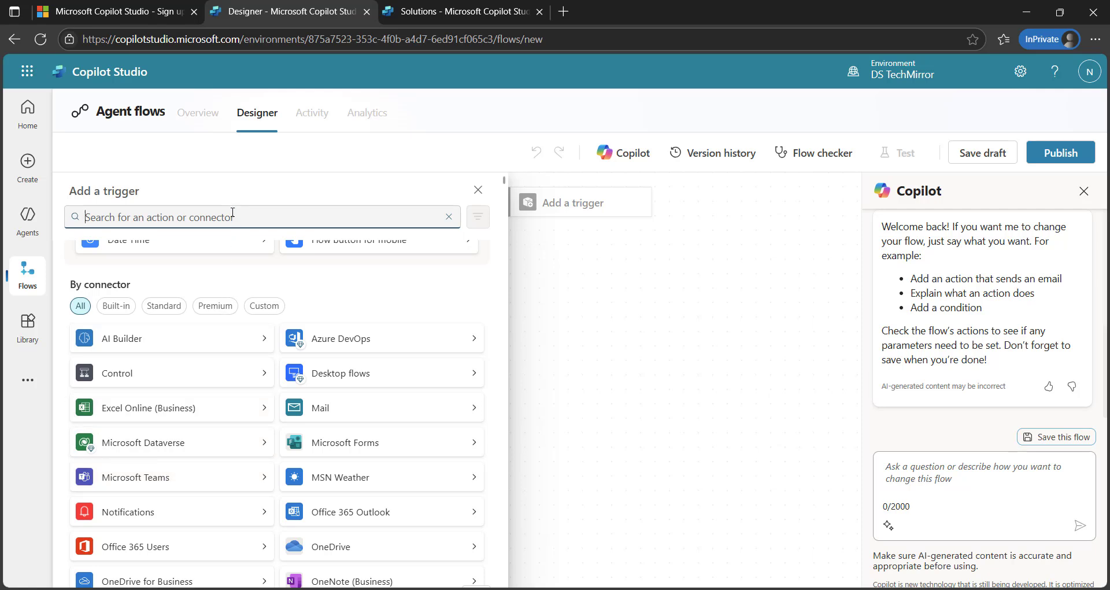
pyautogui.write('sharepoint')
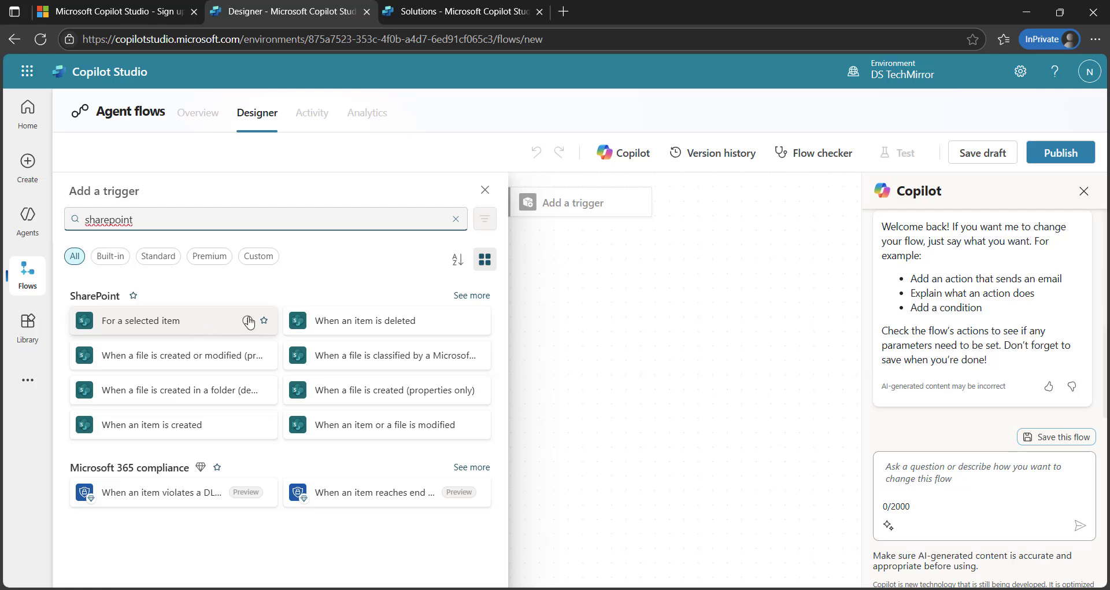
pyautogui.click(403, 328)
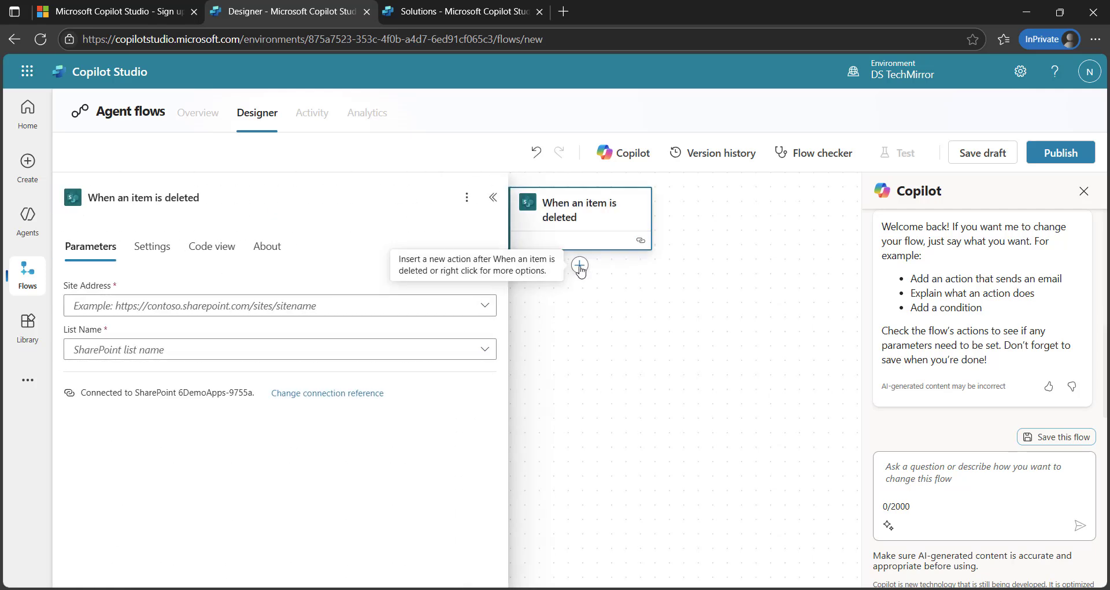
pyautogui.click(493, 197)
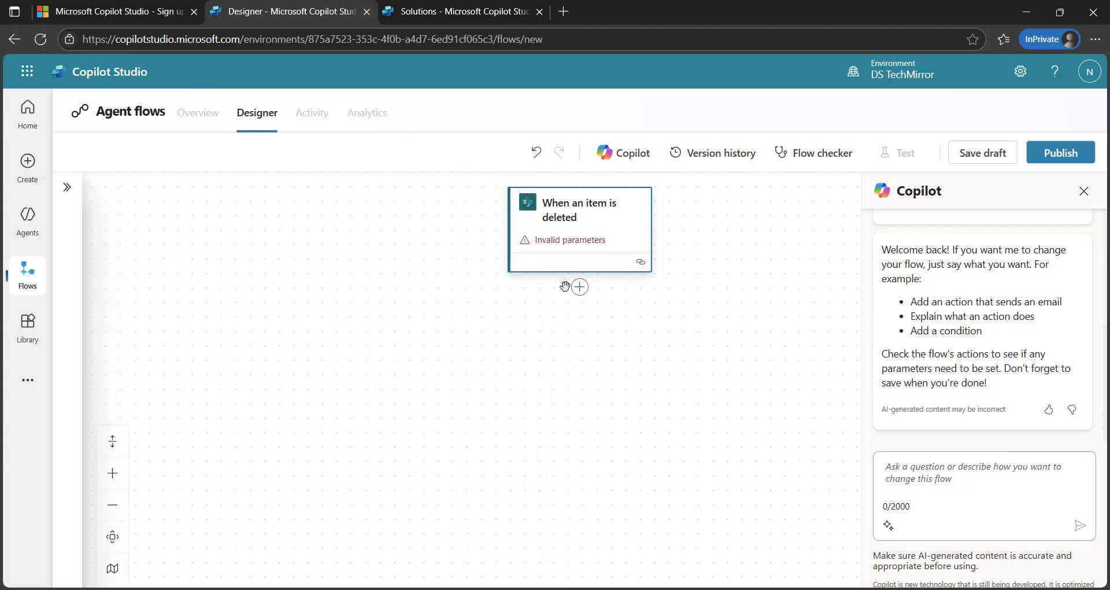
pyautogui.click(581, 289)
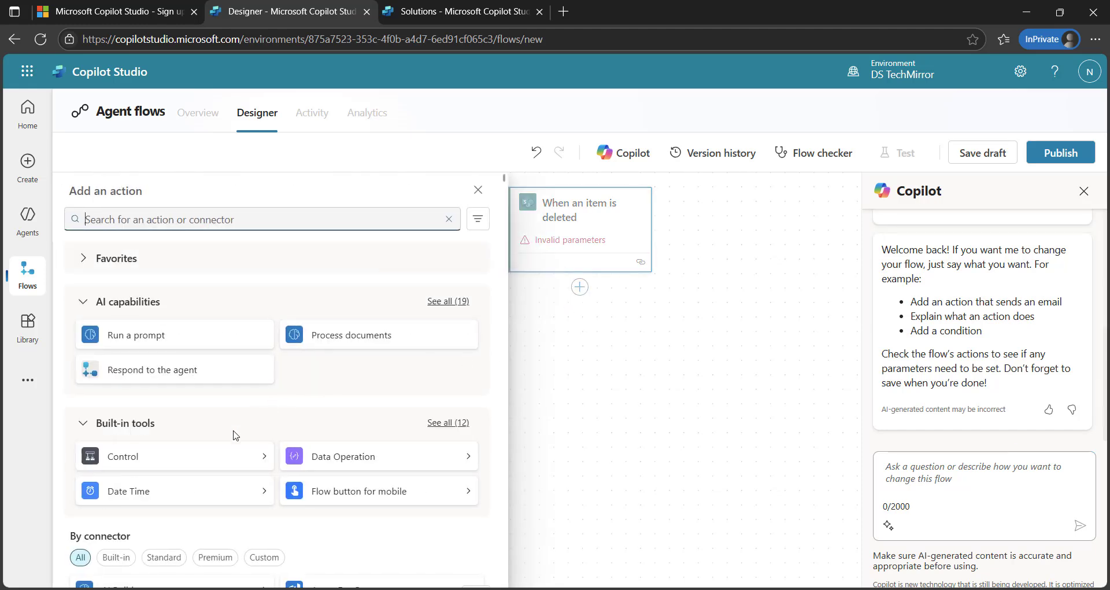
# Browse the connectors in the Add an action list, then close it without adding anything
pyautogui.scroll(-3, 236, 435)
pyautogui.scroll(-1, 235, 435)
pyautogui.scroll(-5, 234, 435)
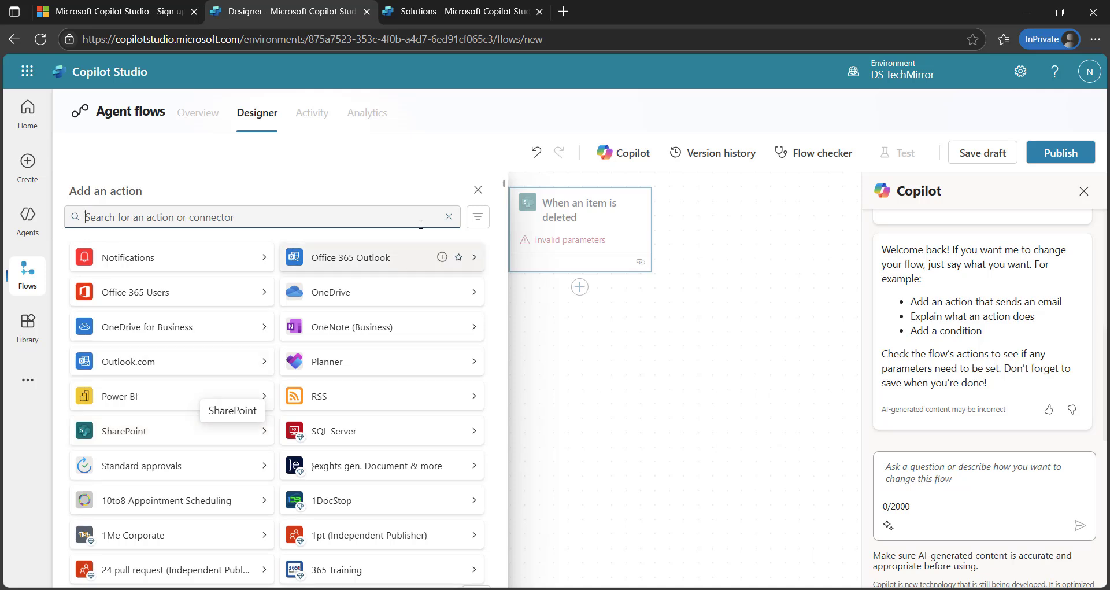
pyautogui.click(478, 193)
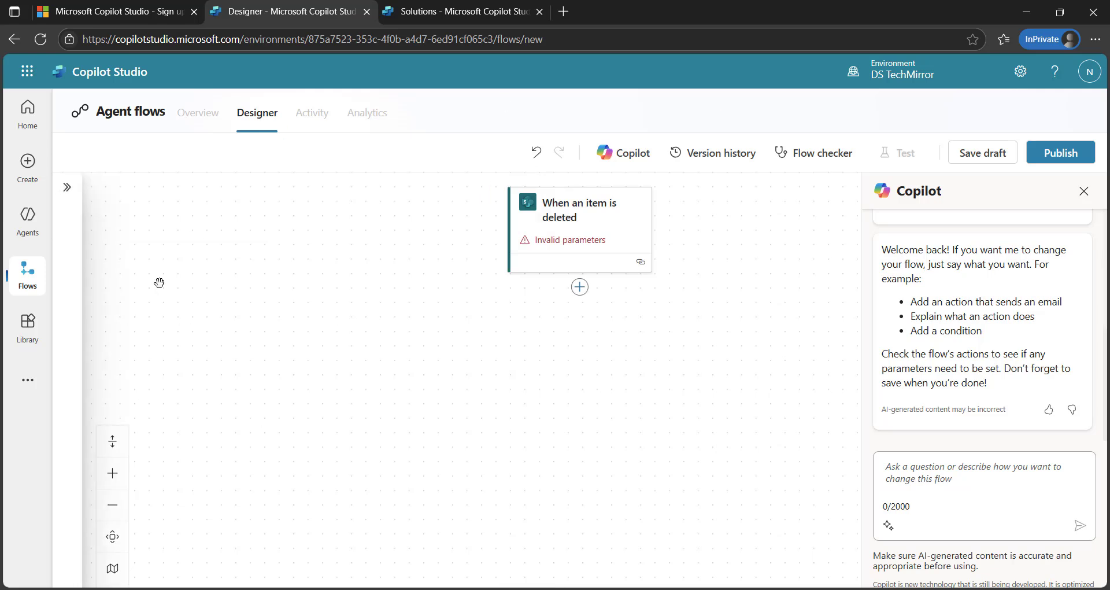
# Leave the flow unsaved, browse the Library connectors, and show the More links to other apps
pyautogui.click(28, 342)
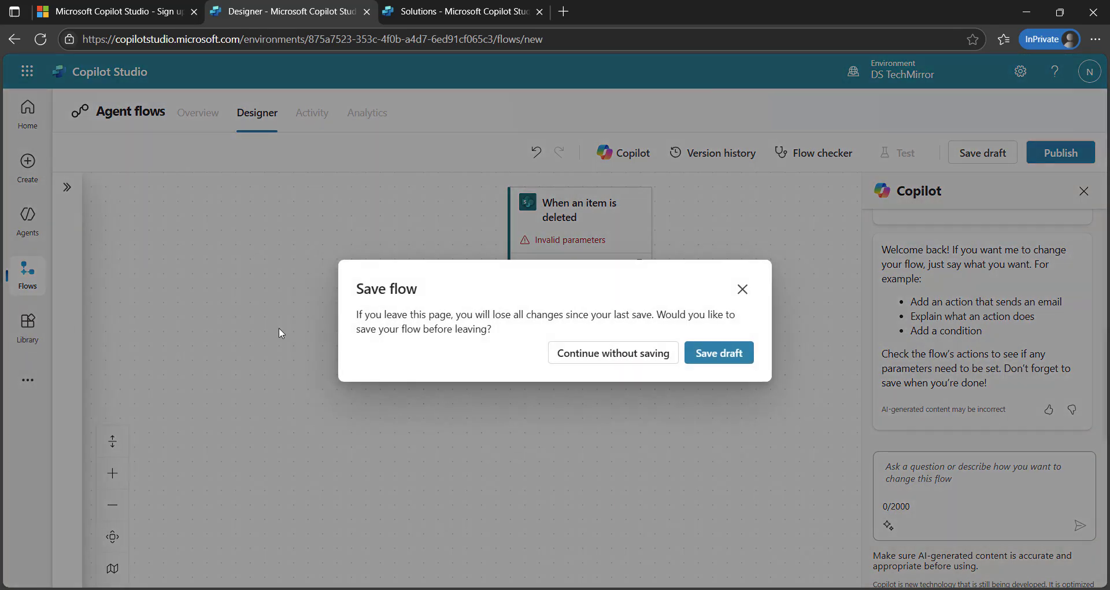
pyautogui.click(639, 358)
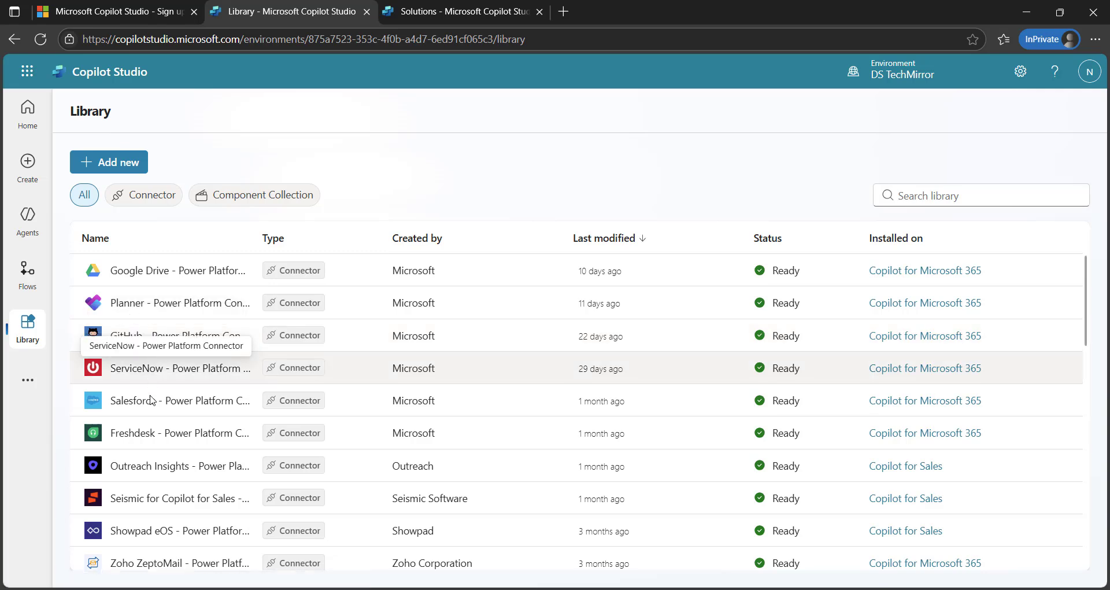
pyautogui.scroll(-5, 153, 489)
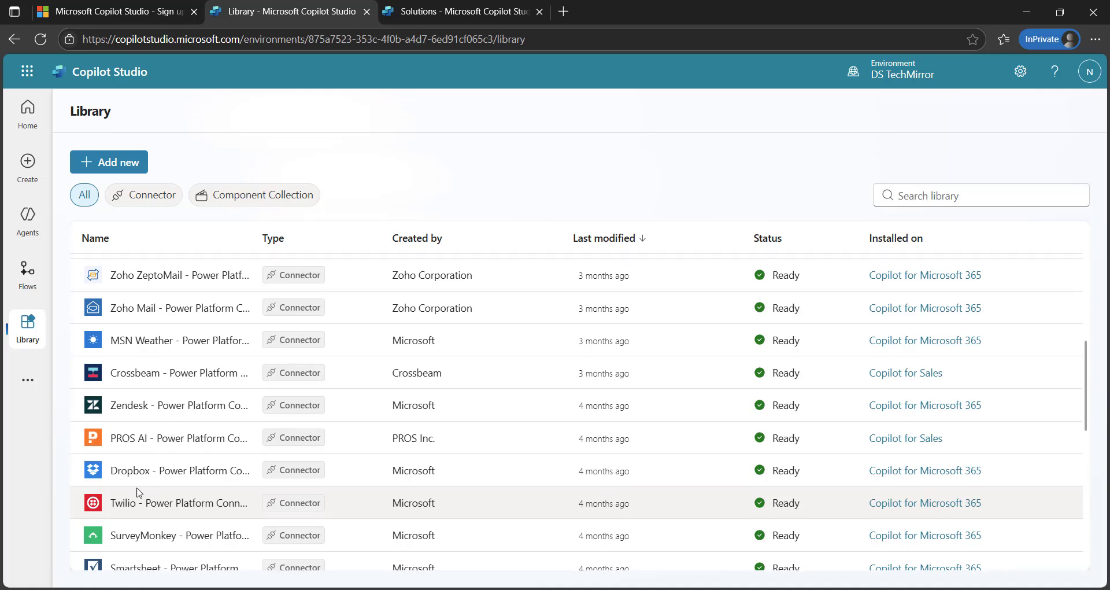
pyautogui.scroll(1, 153, 492)
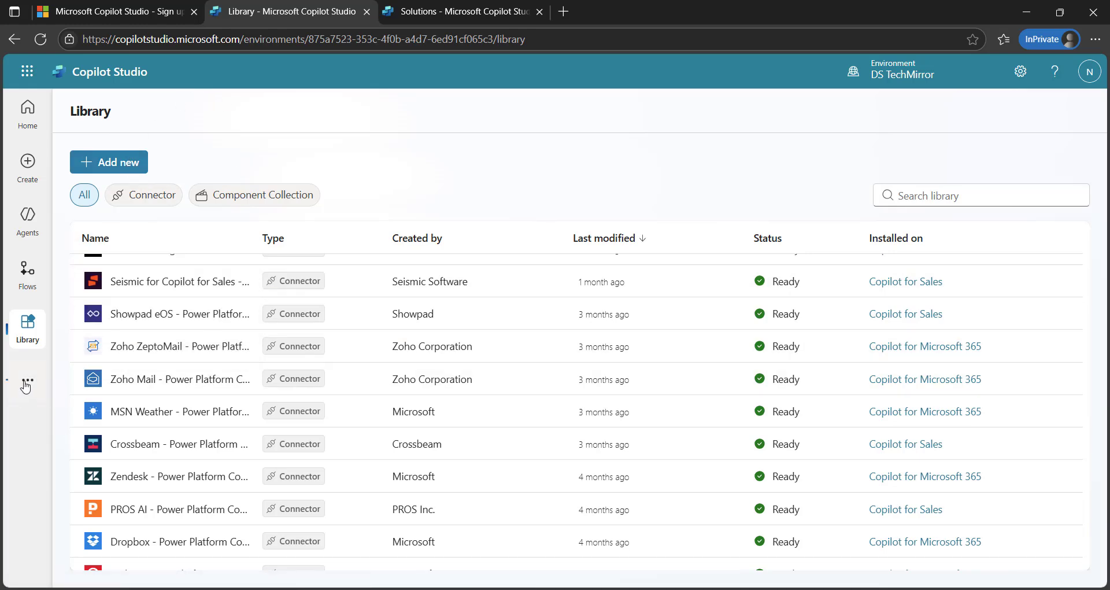
pyautogui.click(25, 385)
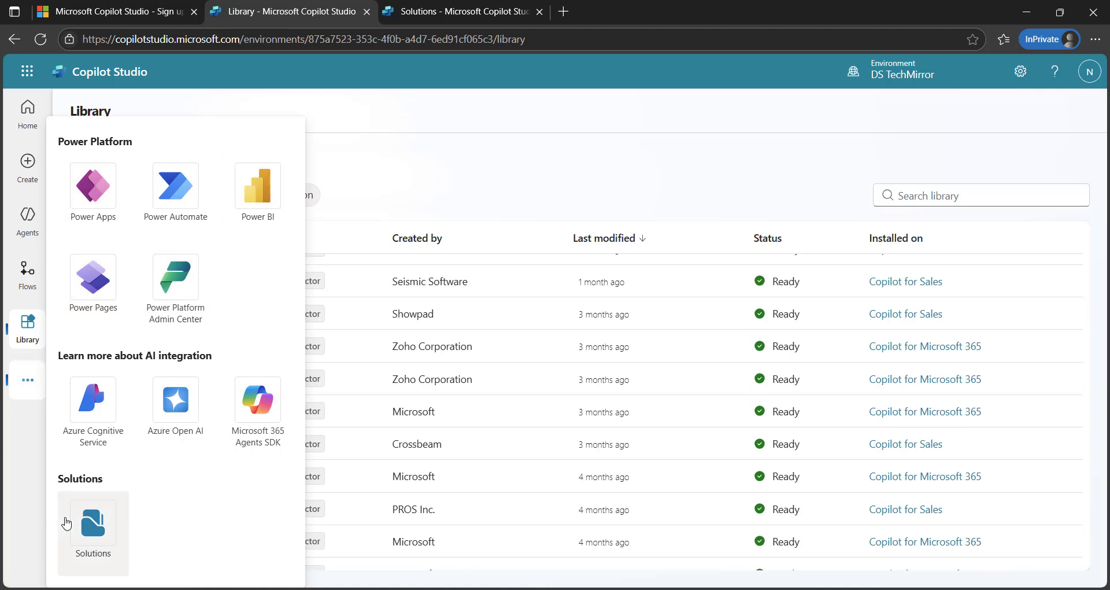
# Dismiss the More apps flyout and go back to the Library page
pyautogui.click(15, 483)
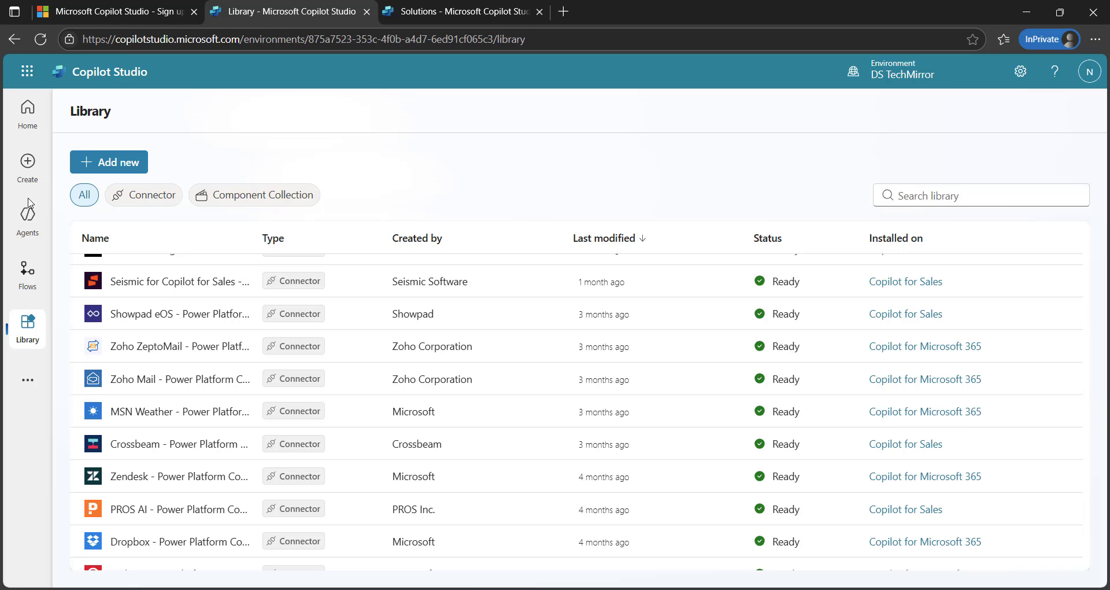
pyautogui.click(21, 344)
# Go to the Create page listing Website Q&A, IT Helpdesk, Financial Insights and Weather templates
pyautogui.click(40, 175)
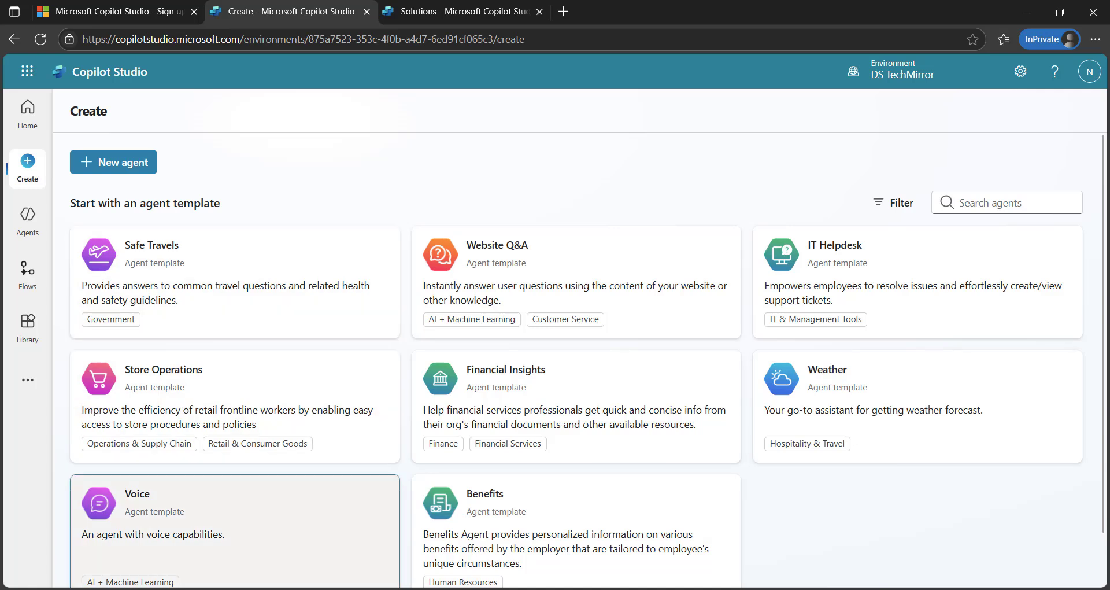
# In PowerPoint, present slide 48 'Create Trial Account' full screen with its Link bullet revealed
pyautogui.hotkey('alt', 'Tab')
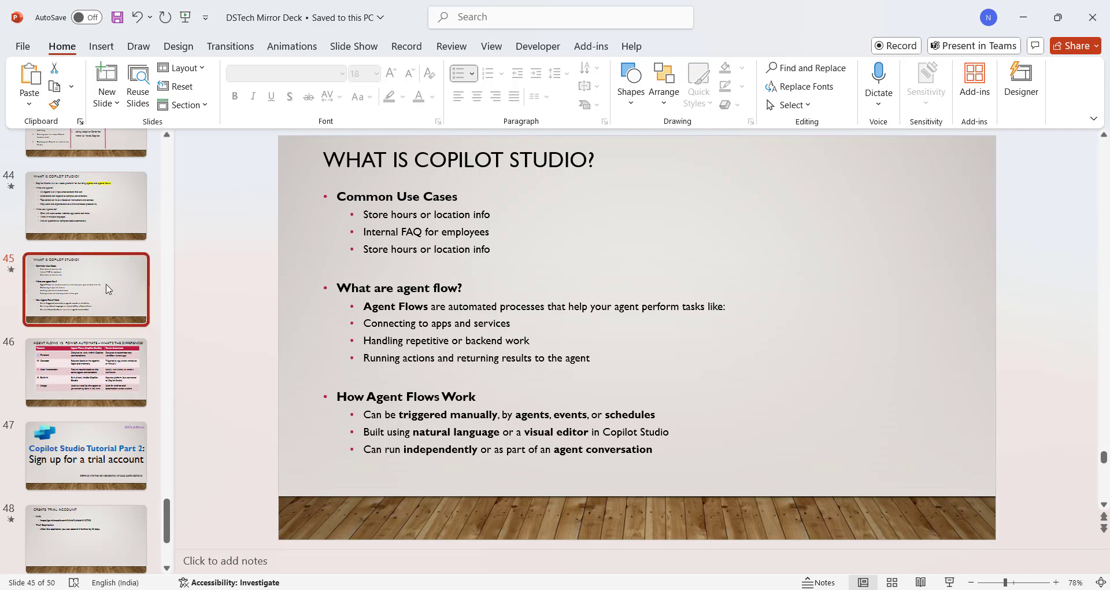
pyautogui.hotkey('shift', 'F5')
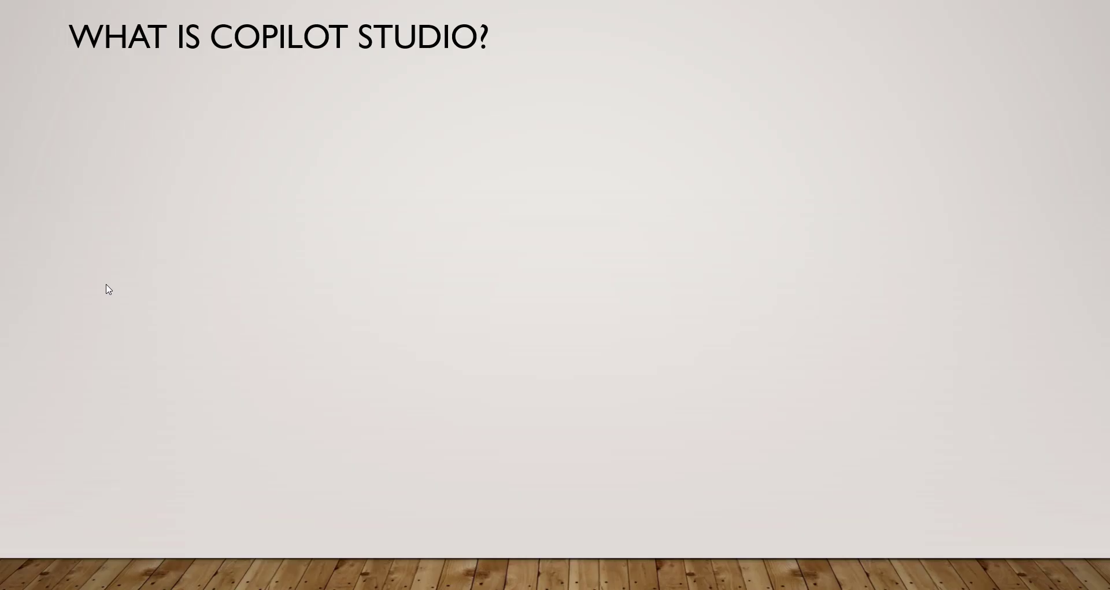
pyautogui.press('Escape')
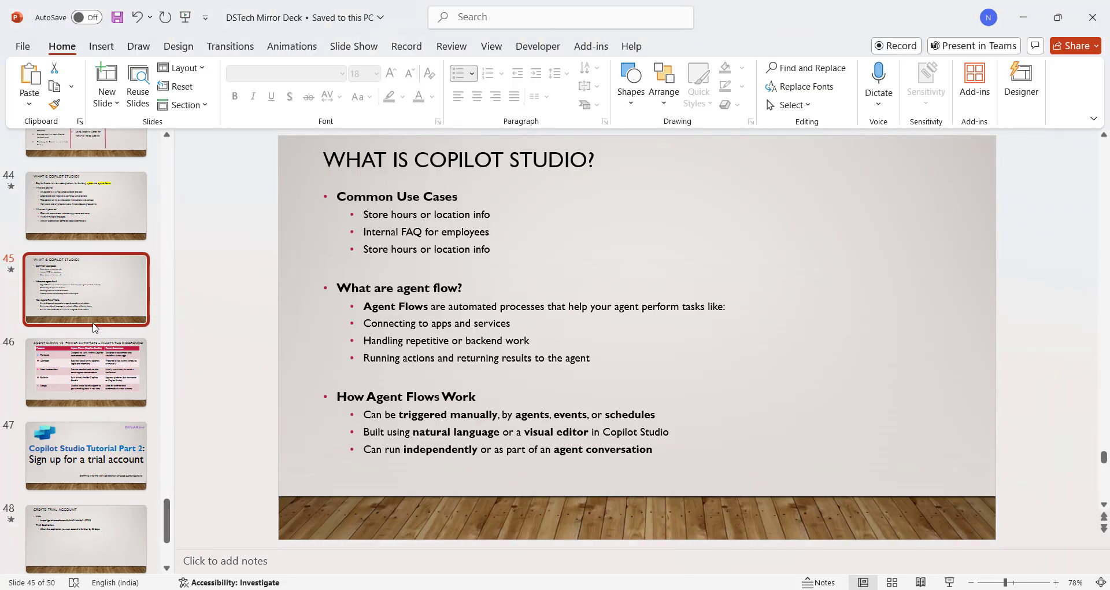
pyautogui.click(86, 464)
pyautogui.click(69, 530)
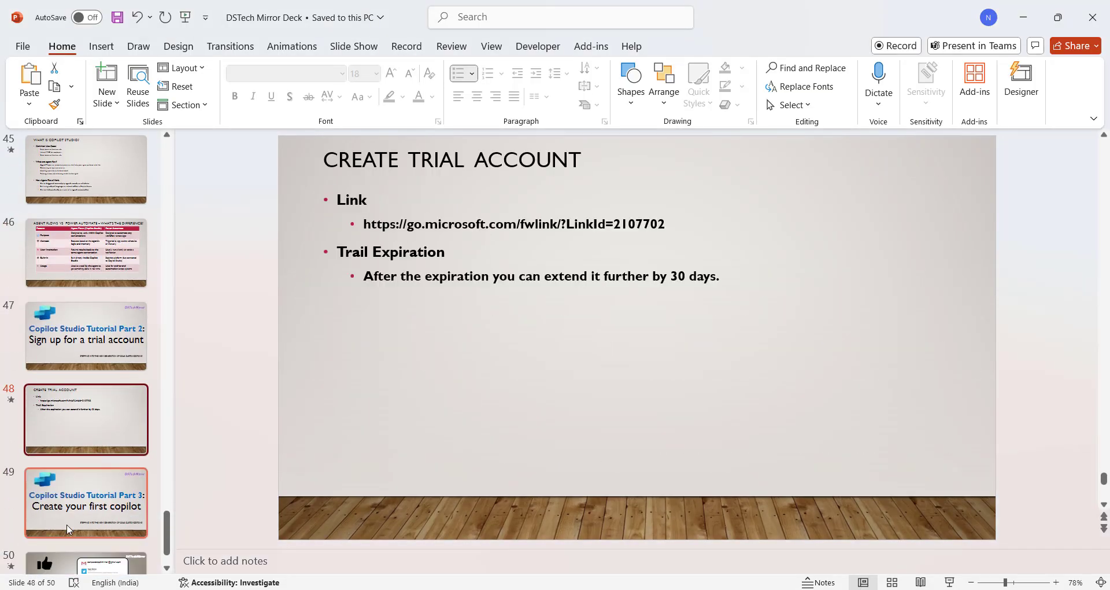
pyautogui.hotkey('shift', 'F5')
pyautogui.click(67, 525)
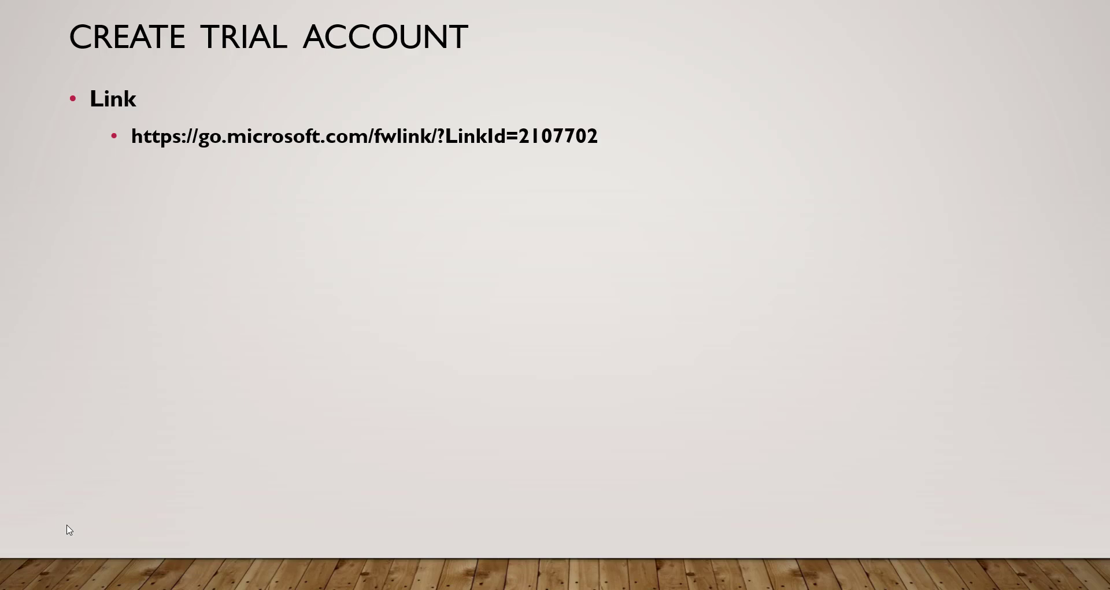